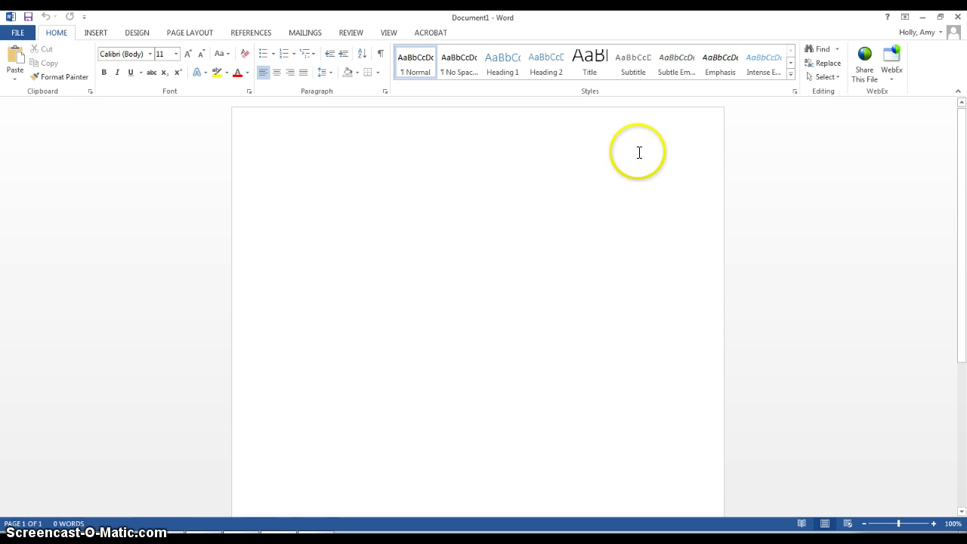
- Add a Plain Number 3 page number at the header's right, preceded by the author's last name
{"action": "double_click", "coordinate": [589, 127]}
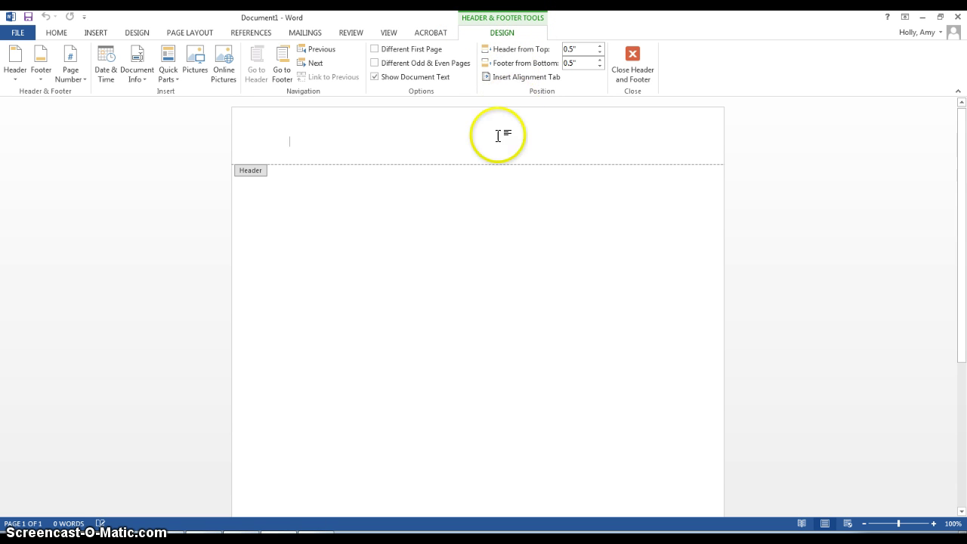
{"action": "left_click", "coordinate": [74, 71]}
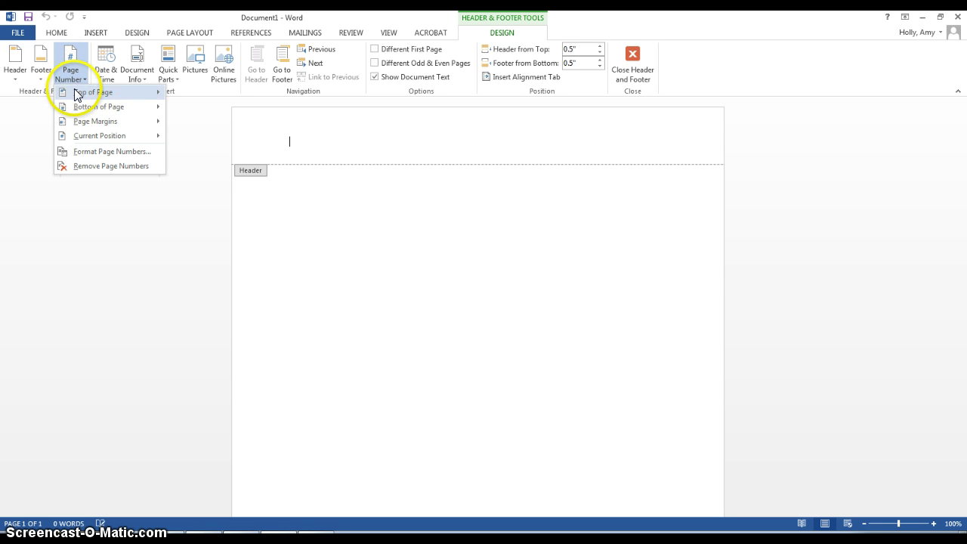
{"action": "mouse_move", "coordinate": [74, 94]}
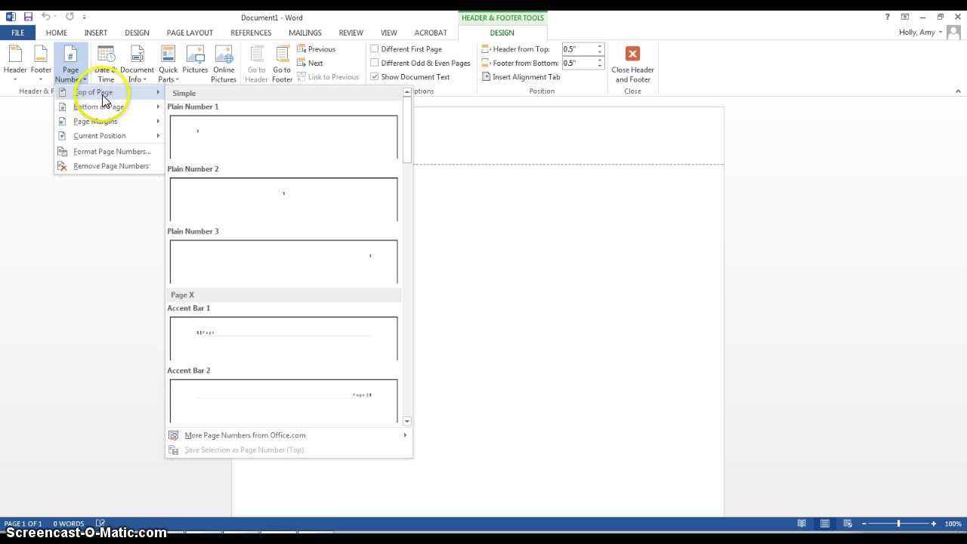
{"action": "left_click", "coordinate": [249, 260]}
{"action": "type", "text": "Ho"}
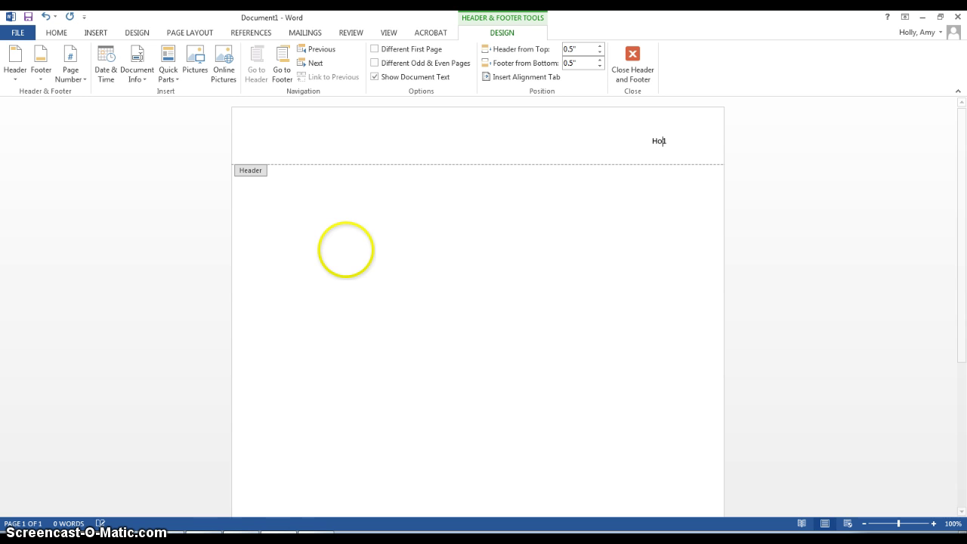
{"action": "type", "text": "lly"}
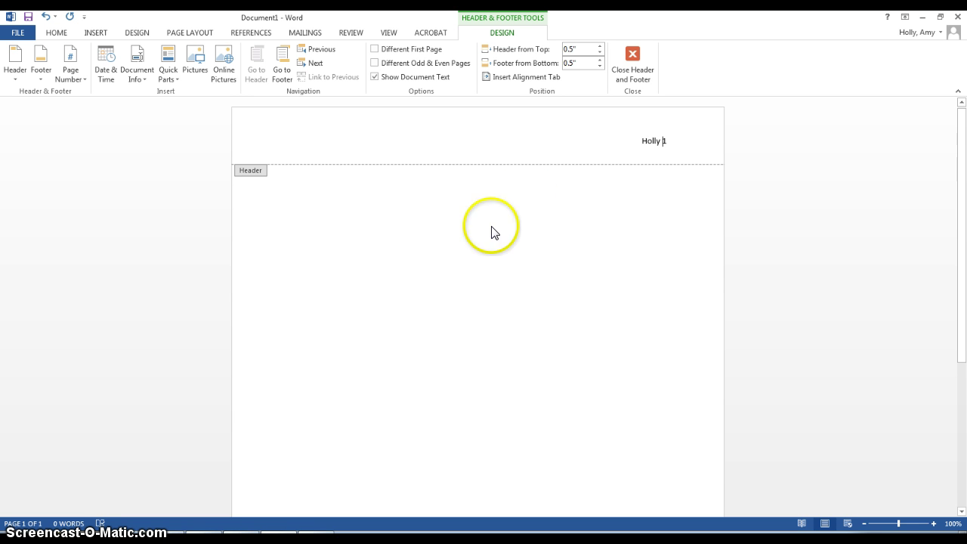
{"action": "scroll", "coordinate": [641, 313], "scroll_direction": "down", "scroll_amount": 9}
{"action": "scroll", "coordinate": [641, 318], "scroll_direction": "up", "scroll_amount": 10}
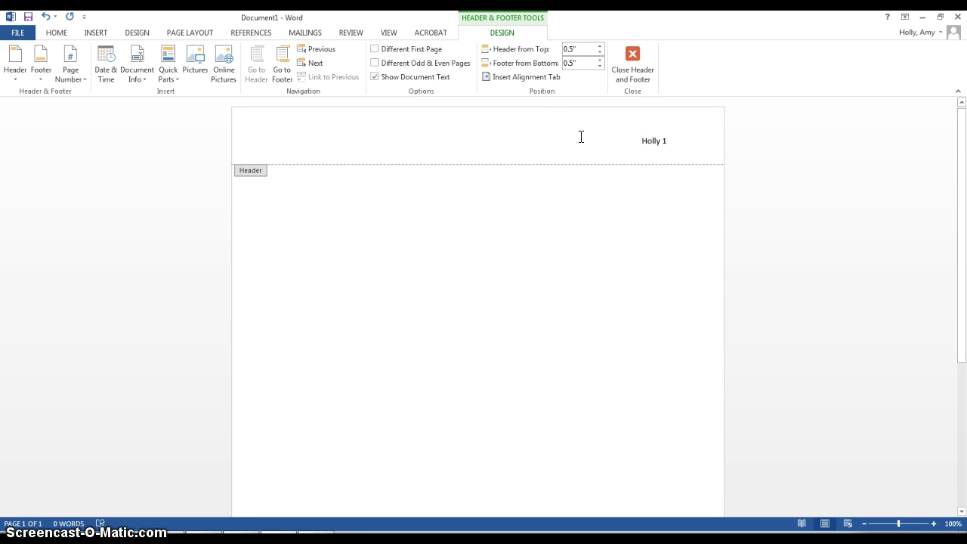
{"action": "left_click", "coordinate": [582, 140]}
{"action": "left_click", "coordinate": [634, 59]}
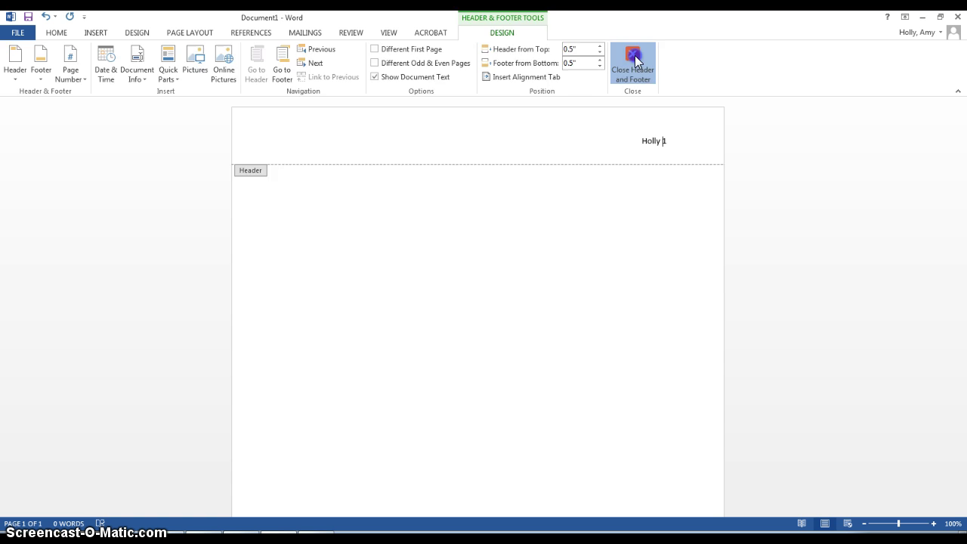
- Type the student's full name on the first body line and start a new line
{"action": "left_click", "coordinate": [290, 171]}
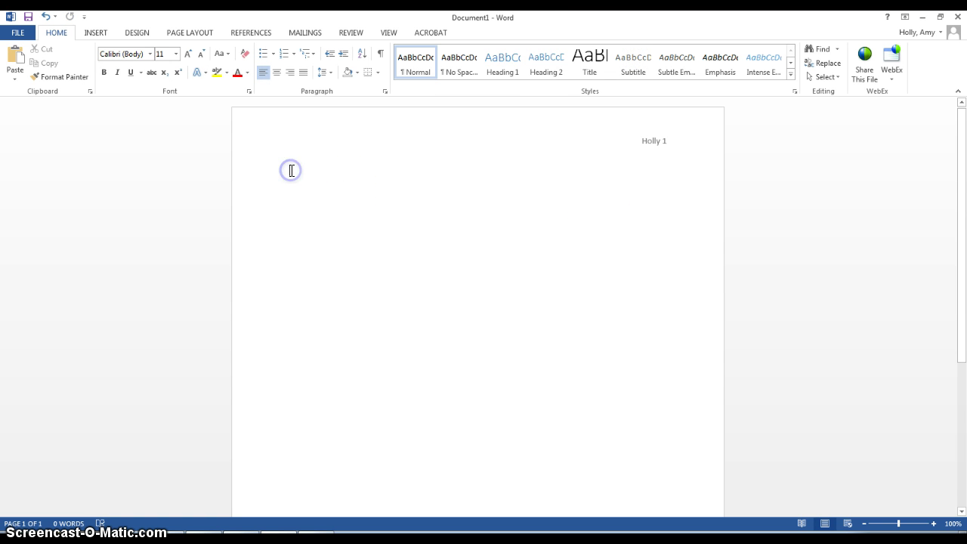
{"action": "left_click", "coordinate": [289, 171]}
{"action": "left_click", "coordinate": [309, 170]}
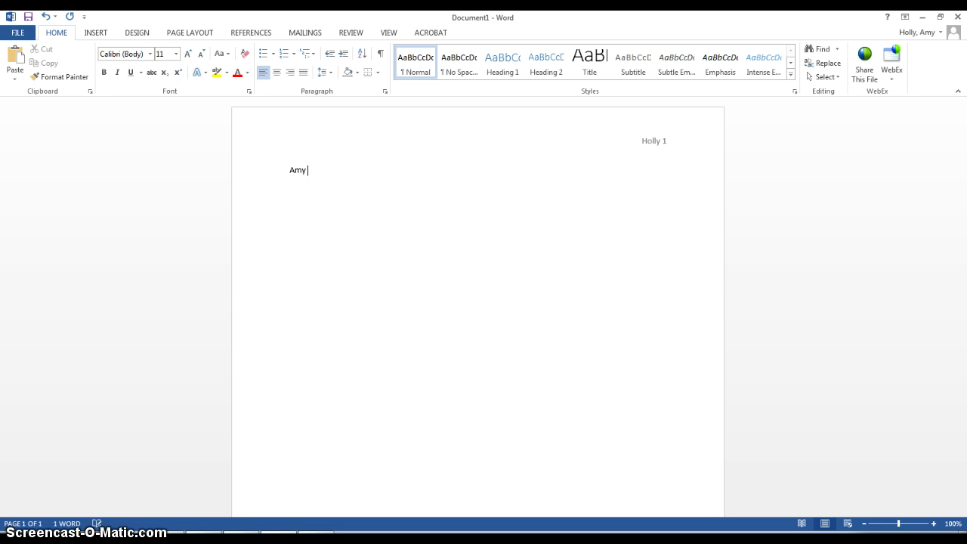
{"action": "key", "text": "Return"}
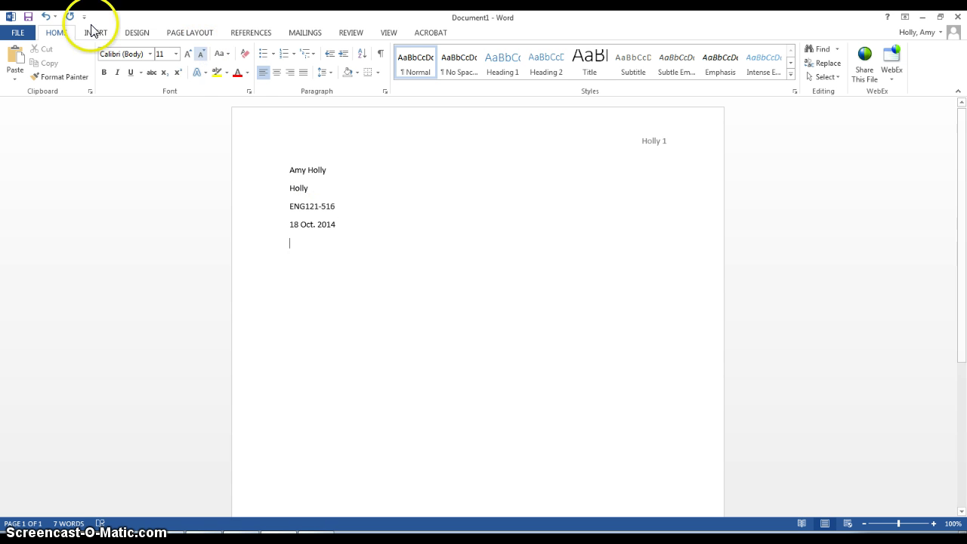
- Center the title Summary of "Dawn of the Digital Natives" on its own line
{"action": "left_click", "coordinate": [277, 72]}
{"action": "type", "text": "S"}
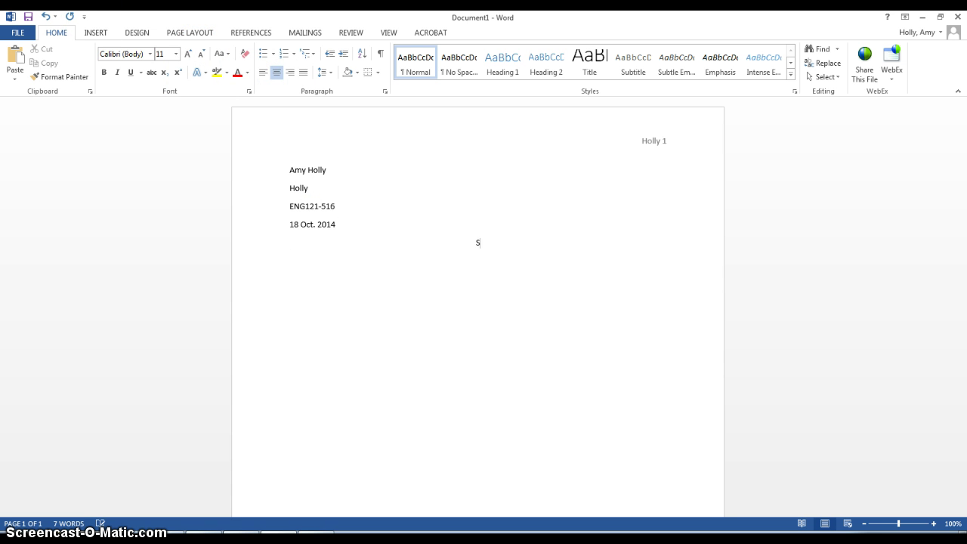
{"action": "type", "text": "ummary of \"Dawn of the Digitan"}
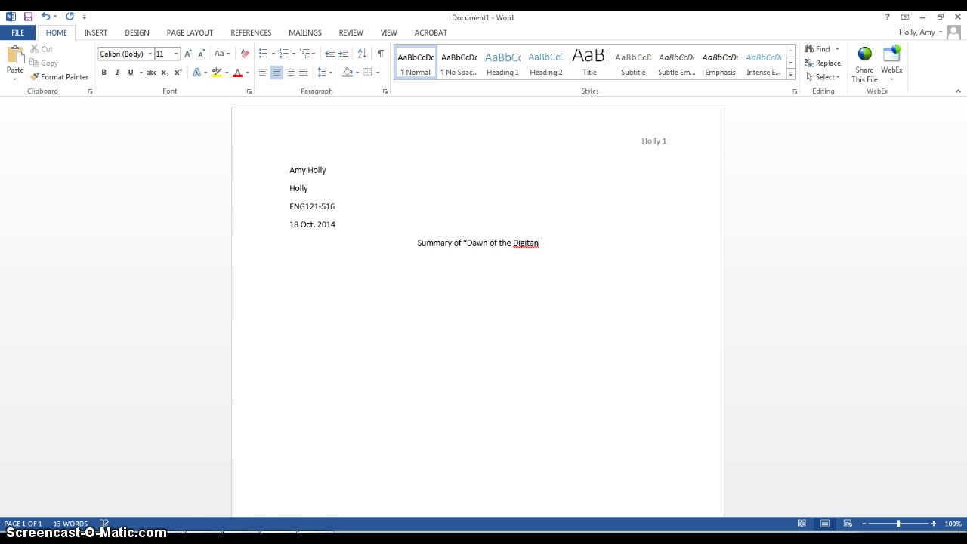
{"action": "key", "text": "BackSpace"}
{"action": "type", "text": "l Natives\""}
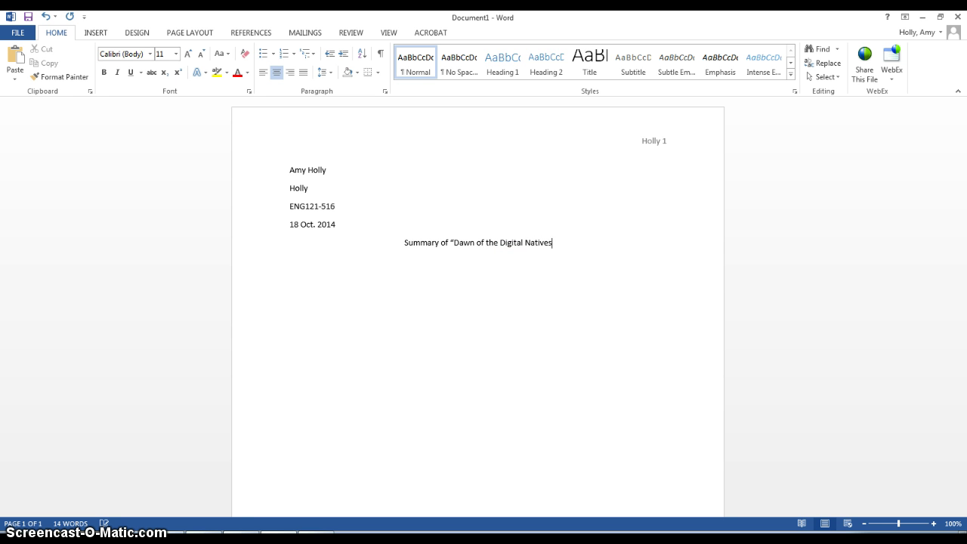
{"action": "key", "text": "Return"}
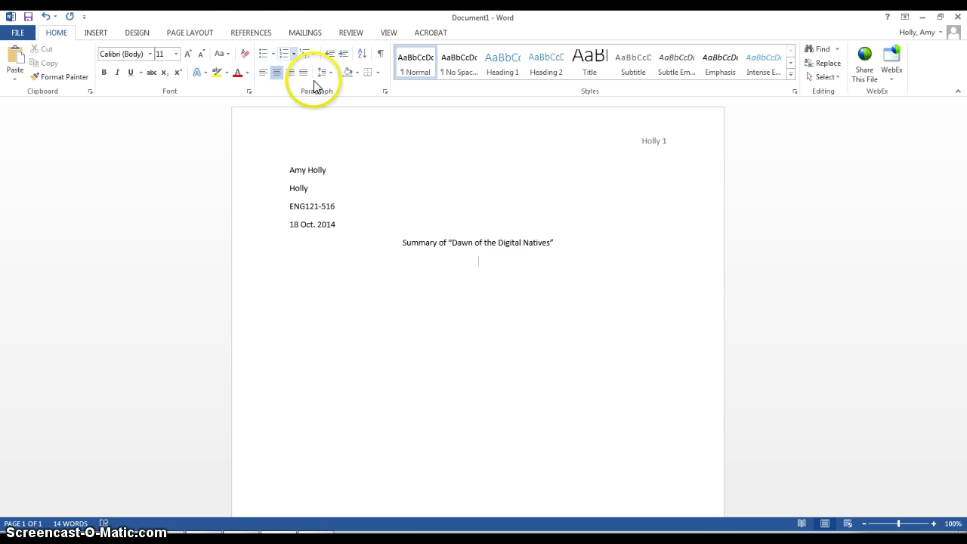
- Left-align the line below the title for the summary's opening sentence
{"action": "left_click", "coordinate": [263, 72]}
{"action": "type", "text": "adfaldfdadf;ajdf"}
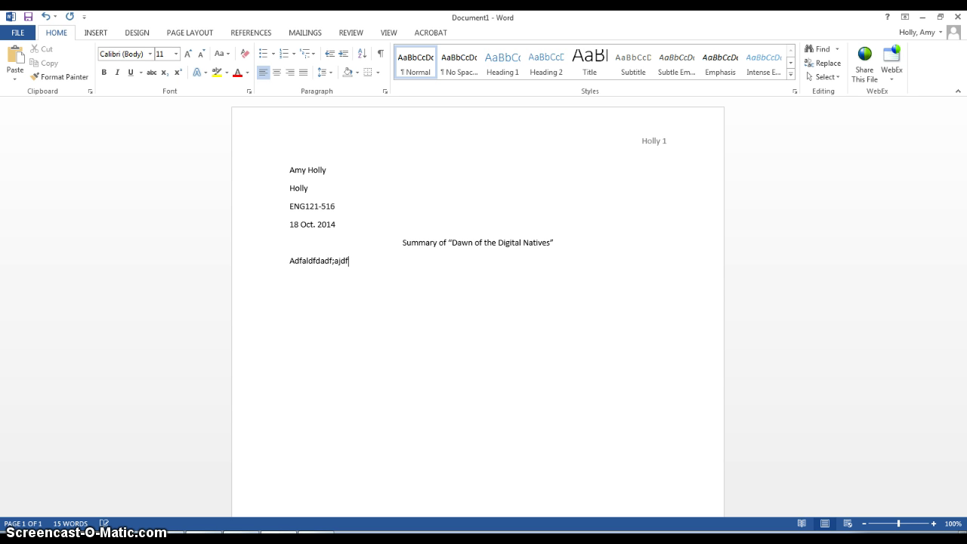
{"action": "key", "text": "BackSpace"}
{"action": "key", "text": "BackSpace"}
{"action": "key", "text": "BackSpace"}
{"action": "key", "text": "BackSpace"}
{"action": "key", "text": "BackSpace"}
{"action": "key", "text": "BackSpace"}
{"action": "key", "text": "BackSpace"}
{"action": "key", "text": "BackSpace"}
{"action": "key", "text": "BackSpace"}
{"action": "key", "text": "BackSpace"}
{"action": "key", "text": "BackSpace"}
{"action": "key", "text": "BackSpace"}
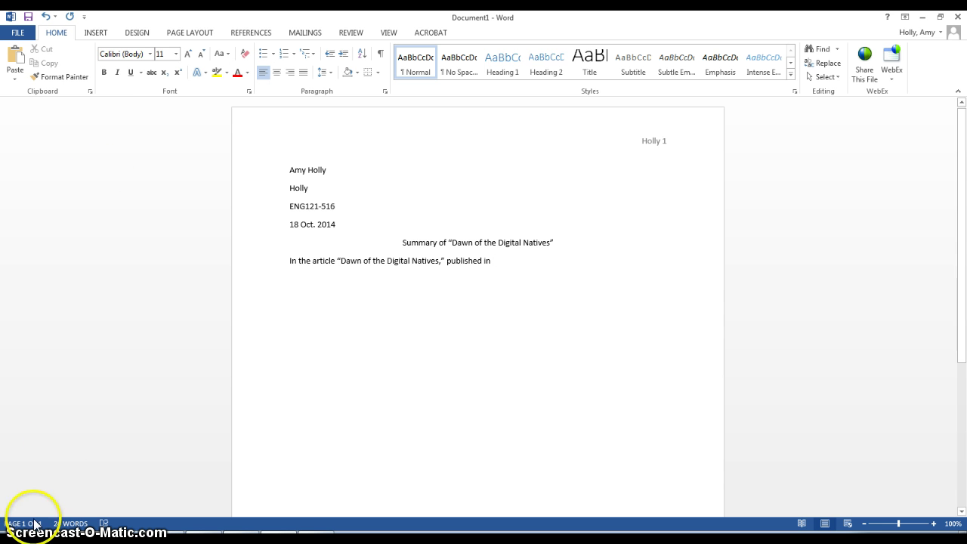
- Open Summary Essay.docx from the Eng121516f14 folder on Removable Disk (F:)
{"action": "left_click", "coordinate": [96, 537]}
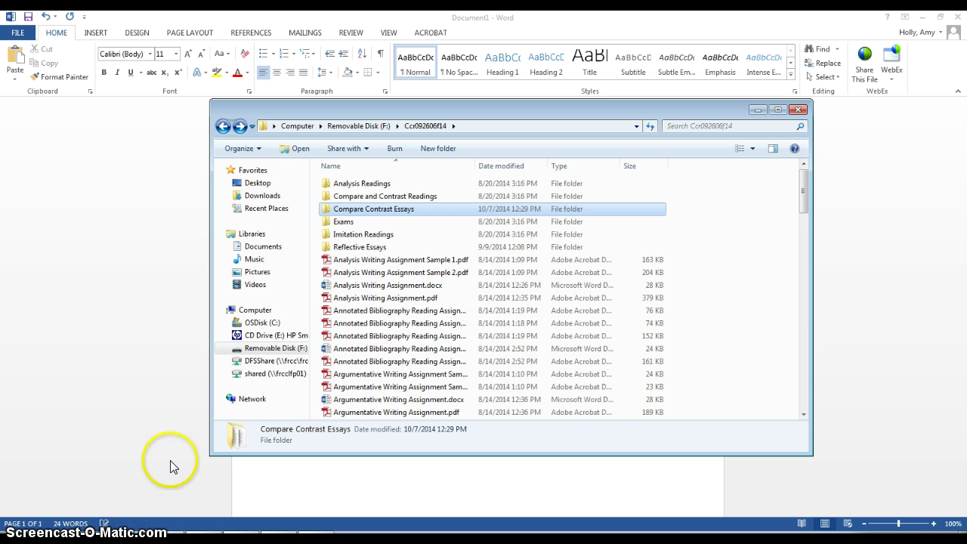
{"action": "left_click", "coordinate": [276, 348]}
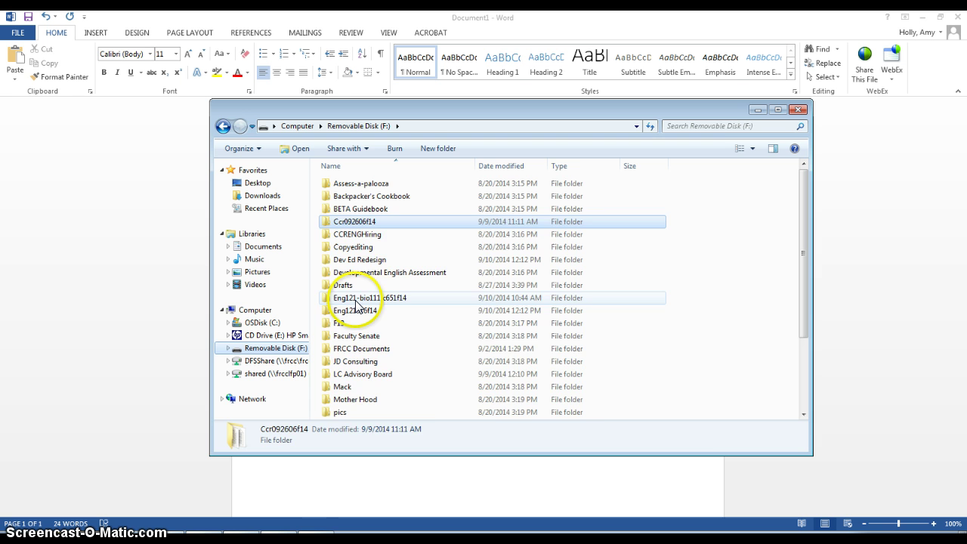
{"action": "double_click", "coordinate": [355, 309]}
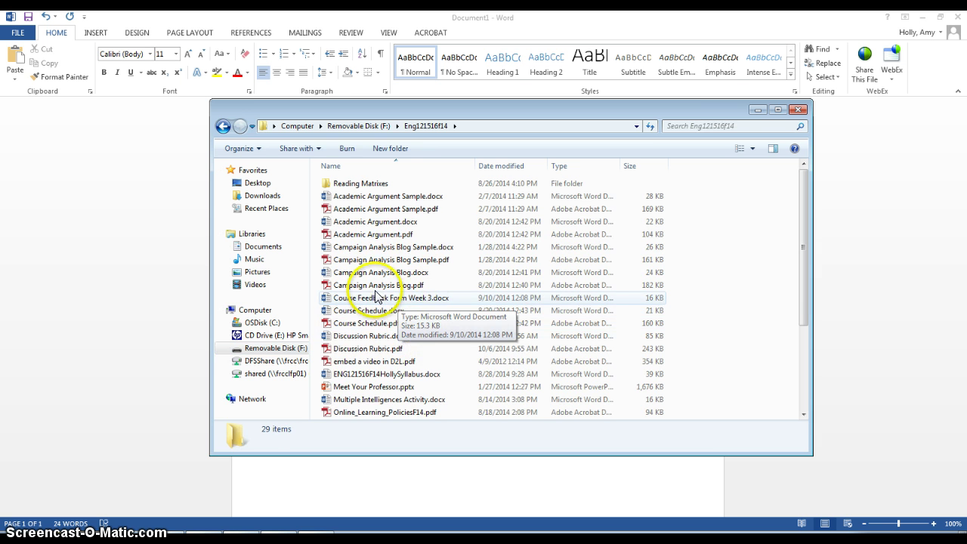
{"action": "scroll", "coordinate": [390, 217], "scroll_direction": "down", "scroll_amount": 4}
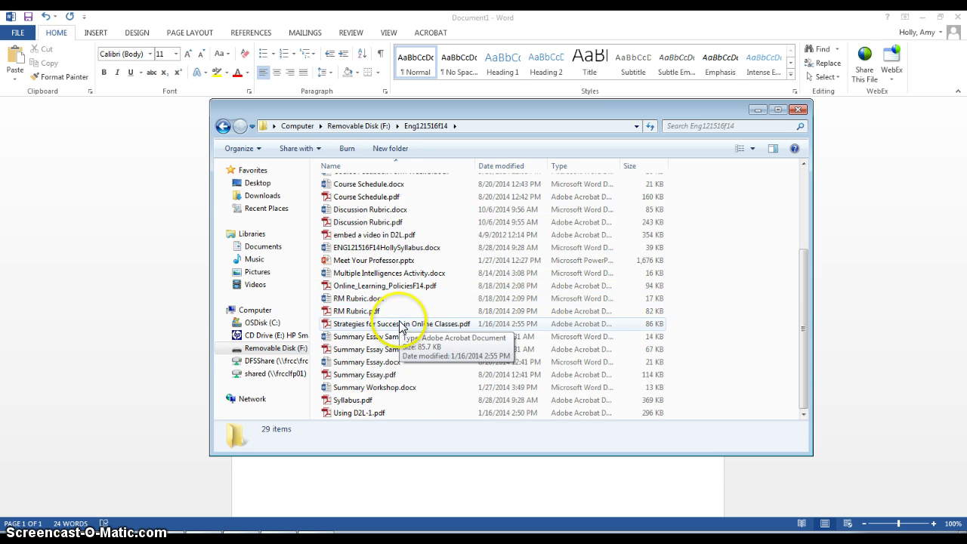
{"action": "left_click", "coordinate": [372, 363]}
{"action": "double_click", "coordinate": [372, 364]}
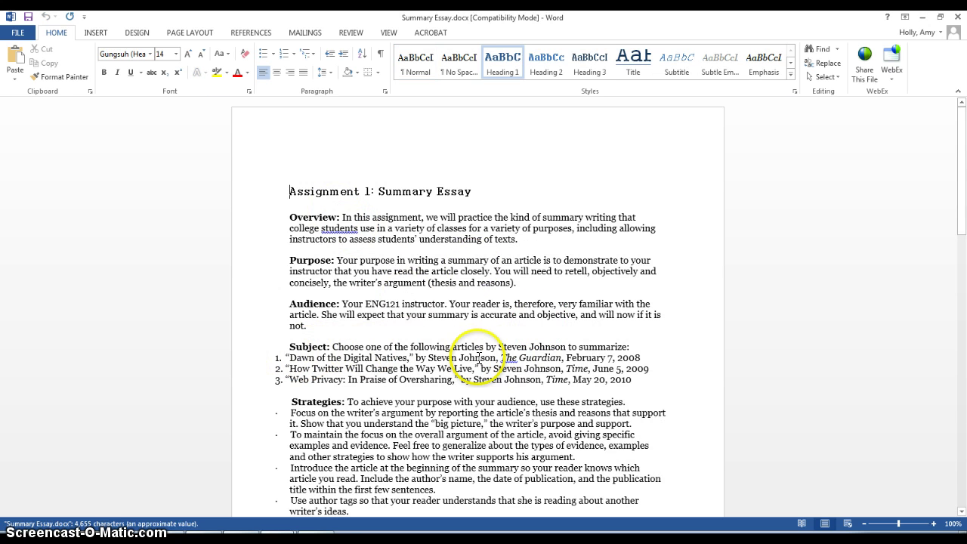
- Continue the opening sentence with The Guardian in italics, followed by the author clause
{"action": "left_click_drag", "start_coordinate": [500, 357], "coordinate": [640, 358]}
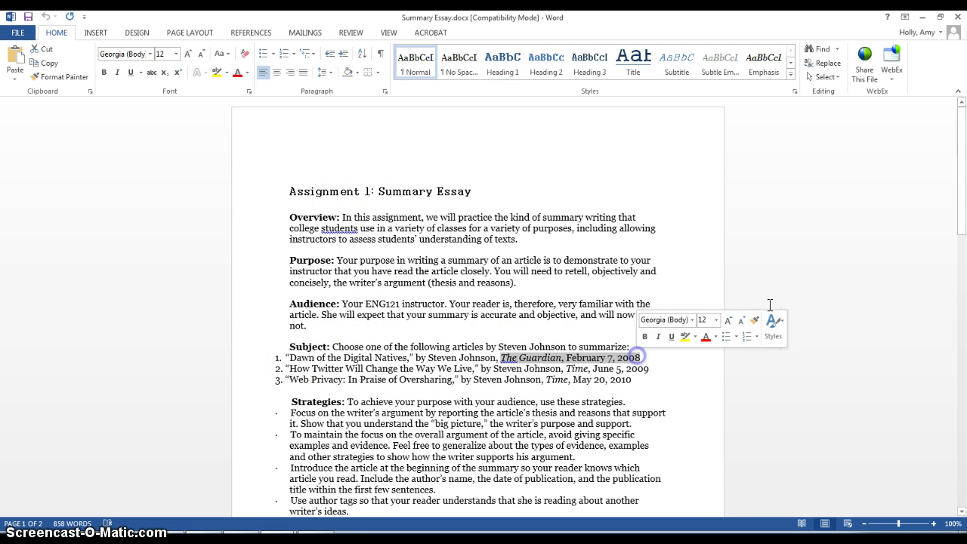
{"action": "left_click", "coordinate": [923, 17]}
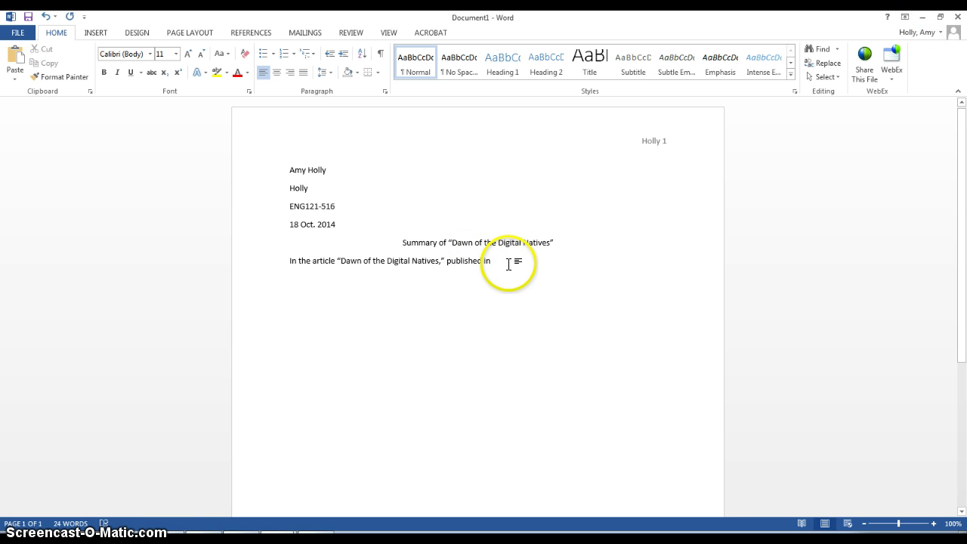
{"action": "key", "text": "ctrl+i"}
{"action": "type", "text": "The Guar"}
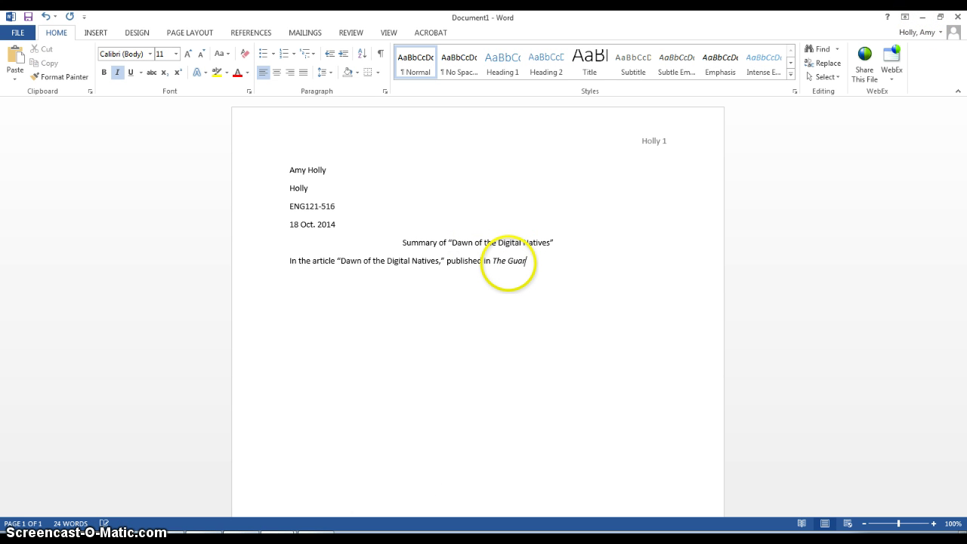
{"action": "type", "text": "dian"}
{"action": "key", "text": "ctrl+i"}
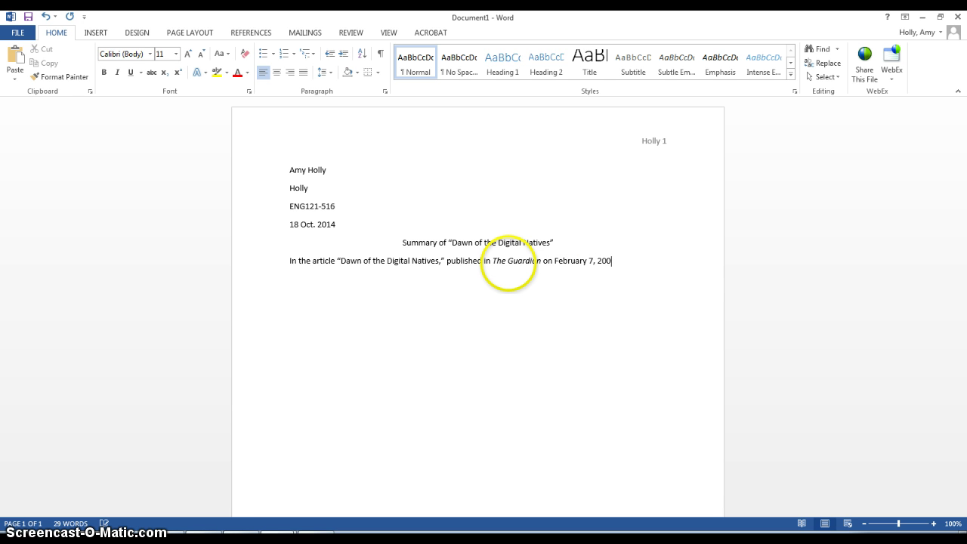
{"action": "type", "text": "uthor Jonah Leh"}
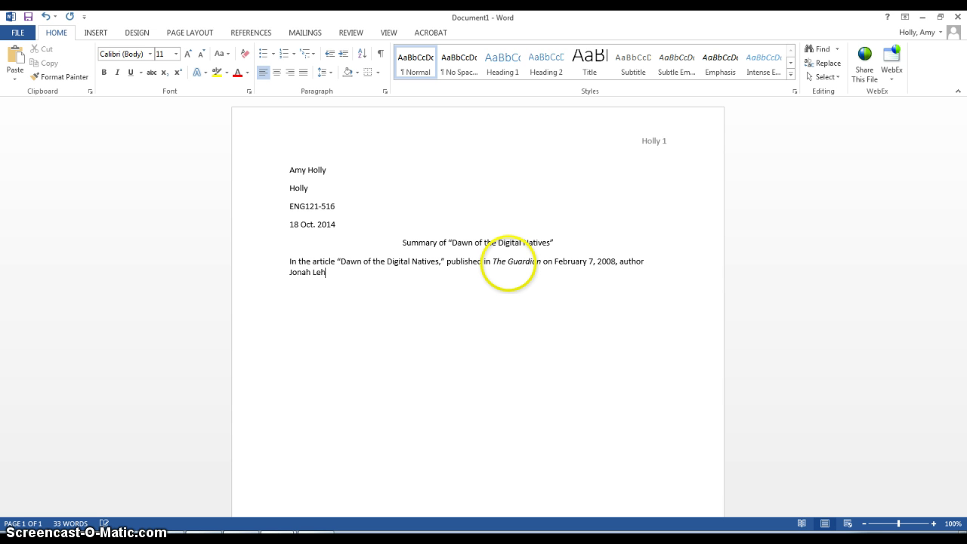
{"action": "type", "text": "rer argues"}
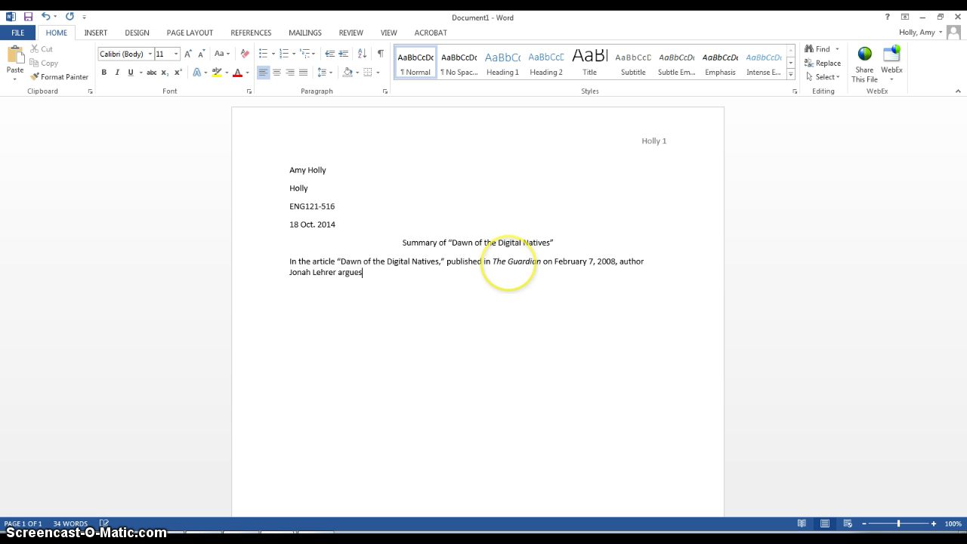
- Correct the author's name using the assignment sheet, and add a comma after 'argues'
{"action": "left_click", "coordinate": [278, 534]}
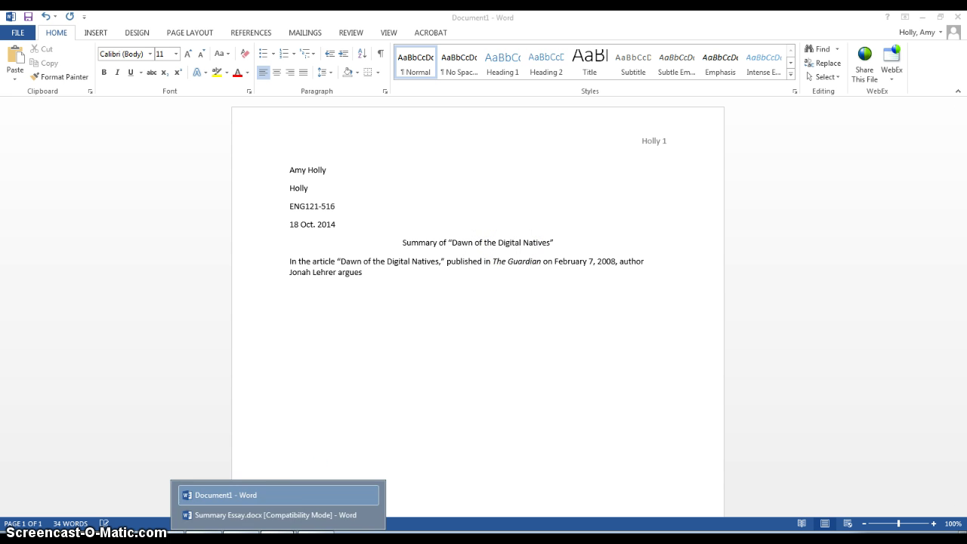
{"action": "left_click", "coordinate": [274, 495]}
{"action": "left_click", "coordinate": [270, 533]}
{"action": "left_click", "coordinate": [270, 515]}
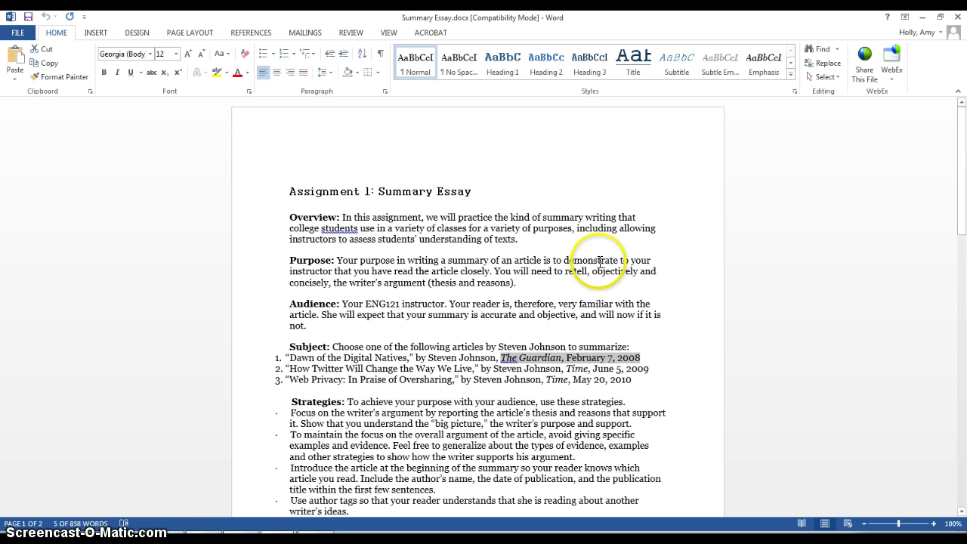
{"action": "left_click", "coordinate": [921, 17]}
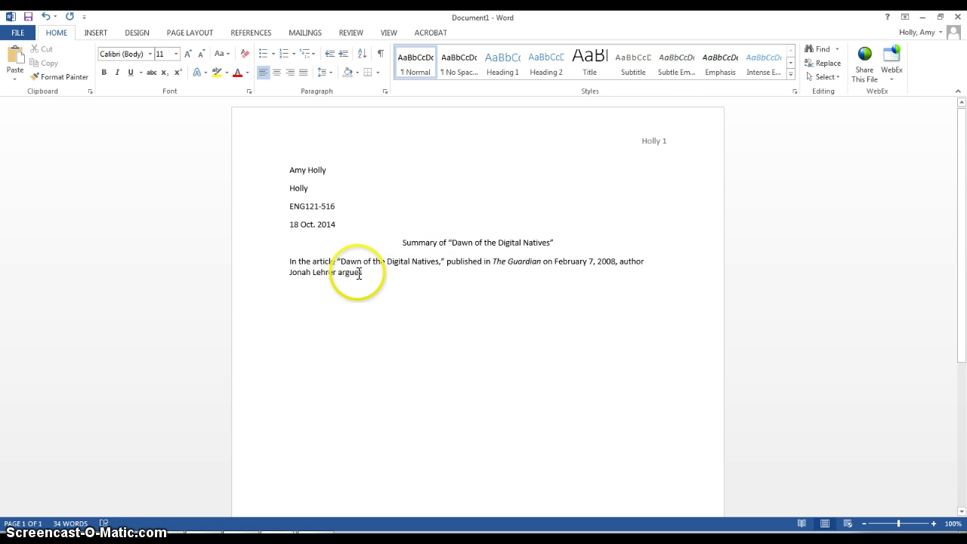
{"action": "left_click", "coordinate": [332, 272]}
{"action": "left_click_drag", "start_coordinate": [332, 271], "coordinate": [292, 272]}
{"action": "type", "text": "Steven "}
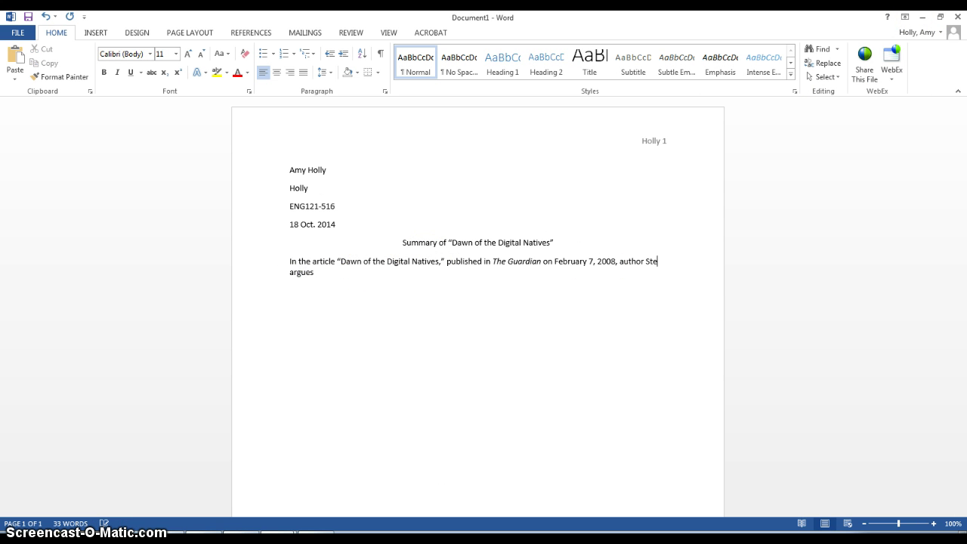
{"action": "type", "text": "Johnson argues"}
{"action": "left_click", "coordinate": [390, 272]}
{"action": "type", "text": ", thesis"}
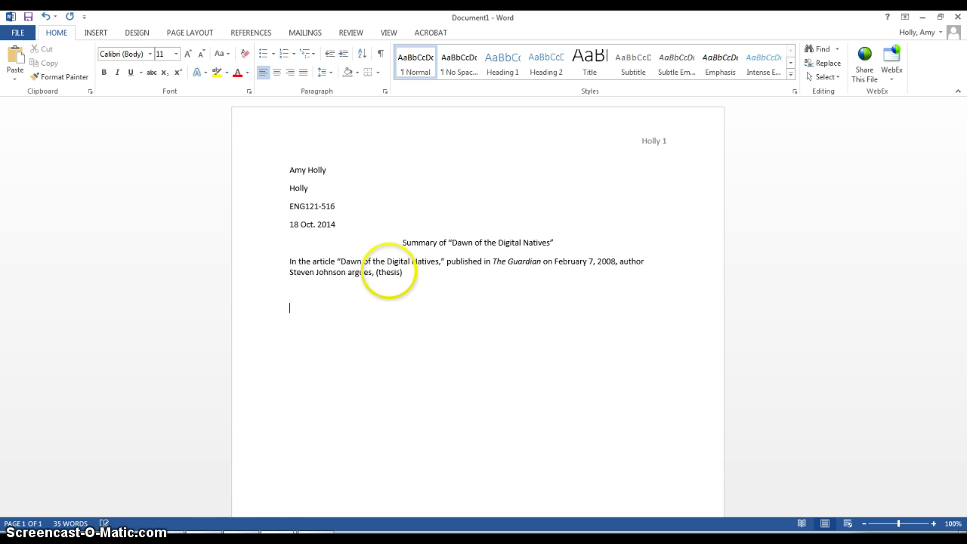
- Insert a page break below the summary to start page 2
{"action": "scroll", "coordinate": [377, 286], "scroll_direction": "down", "scroll_amount": 5}
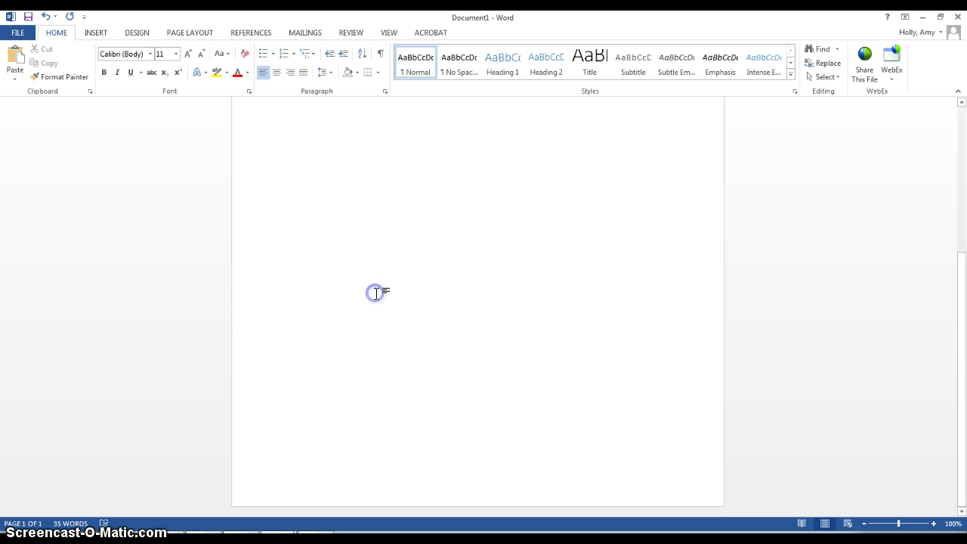
{"action": "left_click", "coordinate": [380, 293]}
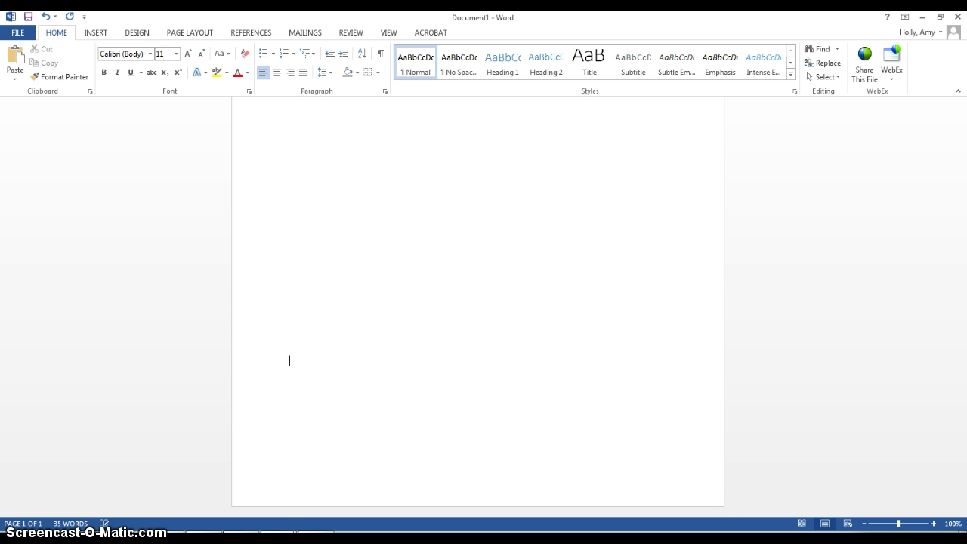
{"action": "key", "text": "ctrl+Return"}
{"action": "scroll", "coordinate": [462, 302], "scroll_direction": "down", "scroll_amount": 2}
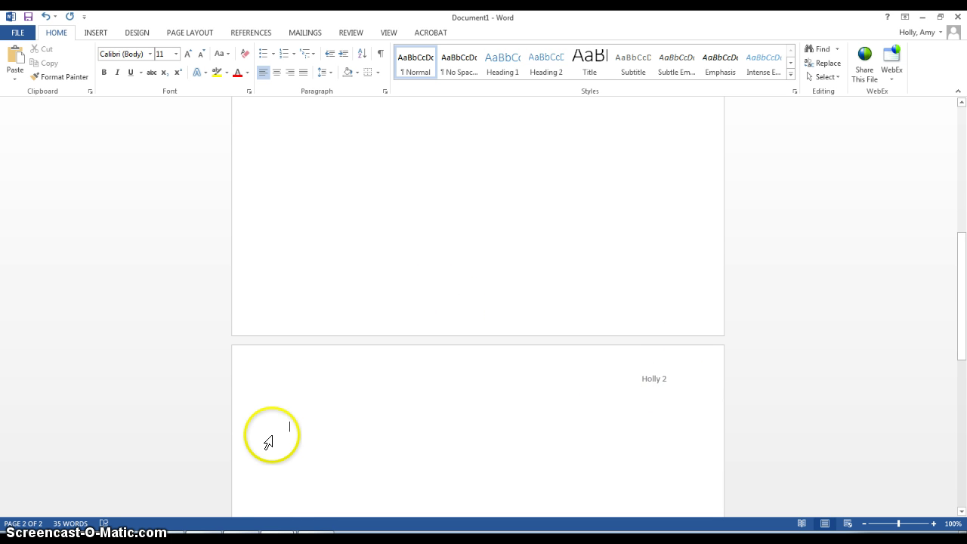
- Center a Works Cited heading at the top of page 2
{"action": "left_click", "coordinate": [278, 72]}
{"action": "type", "text": "Works Cited"}
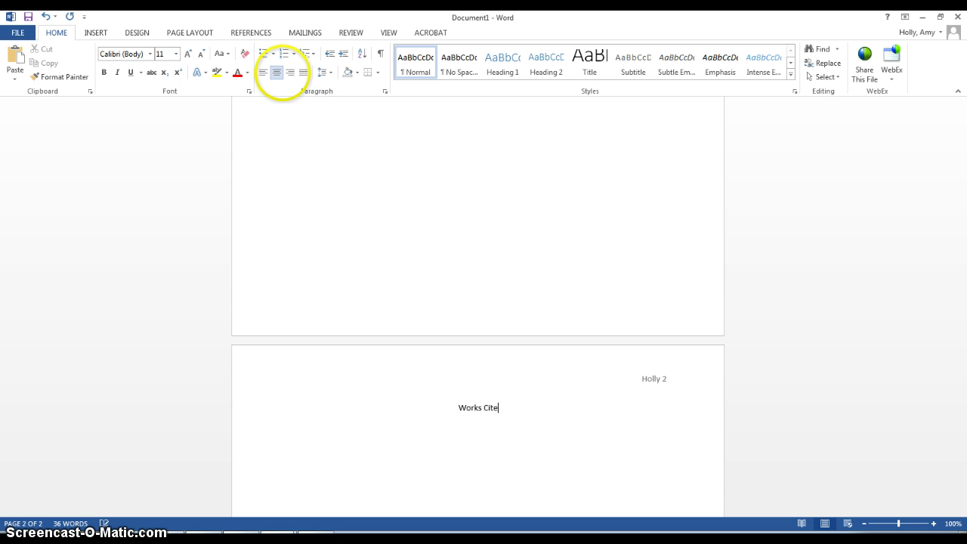
{"action": "key", "text": "Return"}
- Begin the left-aligned citation line with The Guardian in italics
{"action": "left_click", "coordinate": [263, 73]}
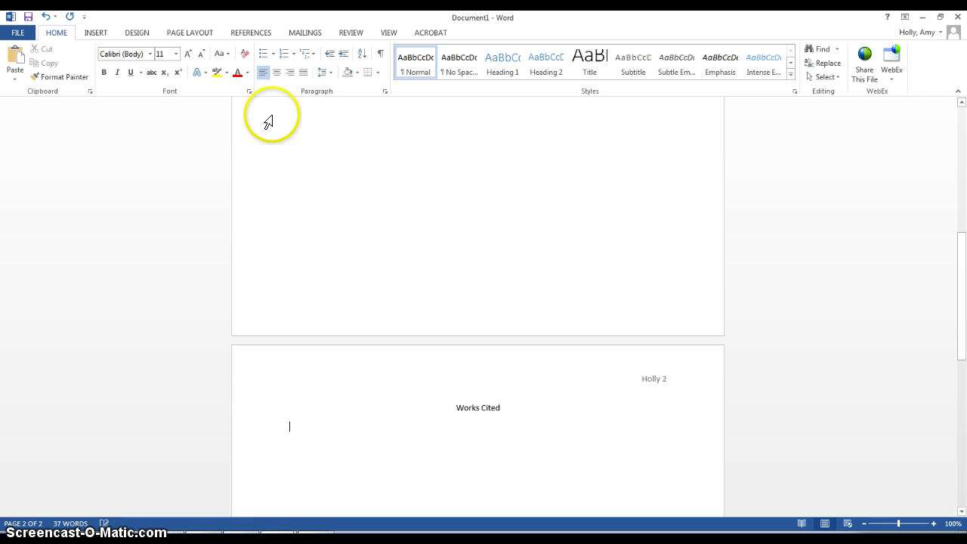
{"action": "type", "text": "Jon"}
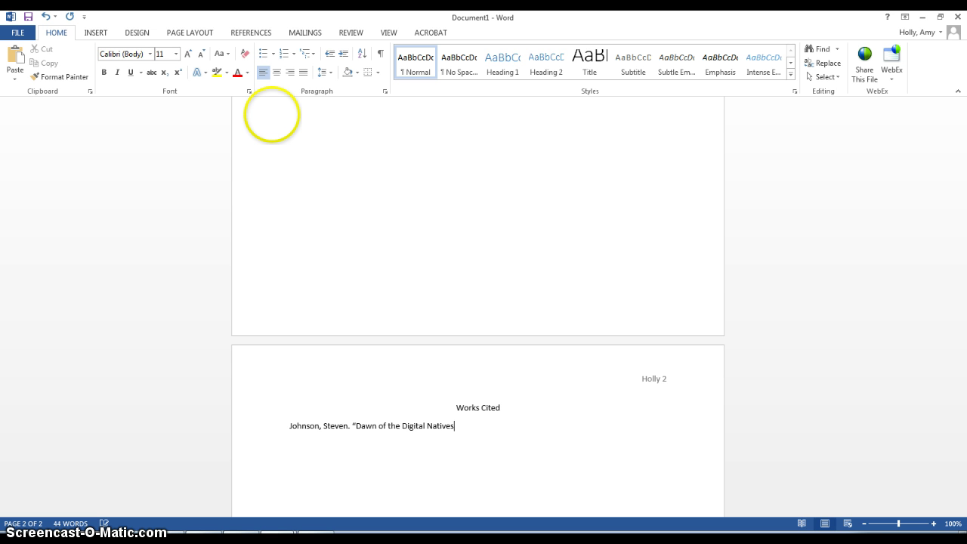
{"action": "key", "text": "BackSpace"}
{"action": "key", "text": "ctrl+i"}
{"action": "type", "text": "The Guardian"}
{"action": "key", "text": "ctrl+i"}
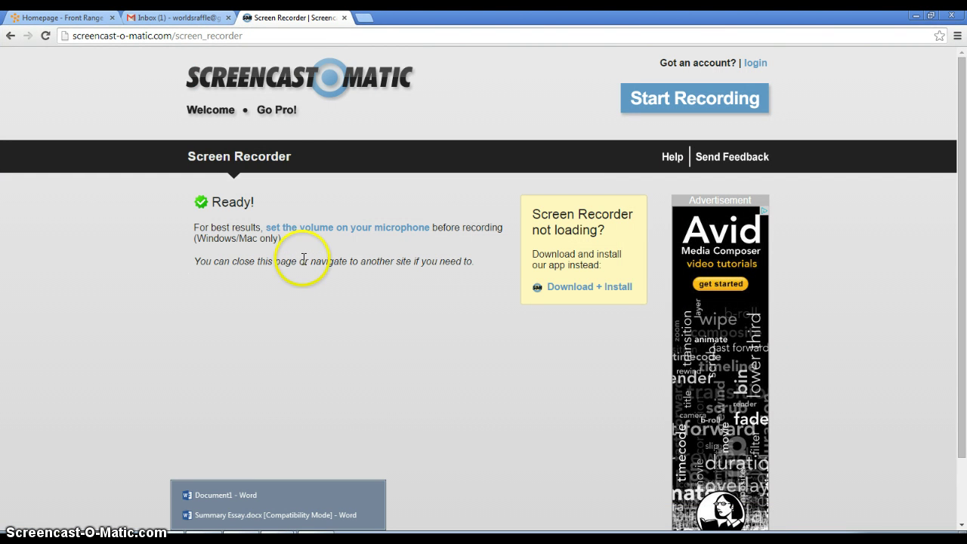
- Search for The Guardian in a new Chrome tab, browse its site, then close that tab
{"action": "left_click", "coordinate": [363, 17]}
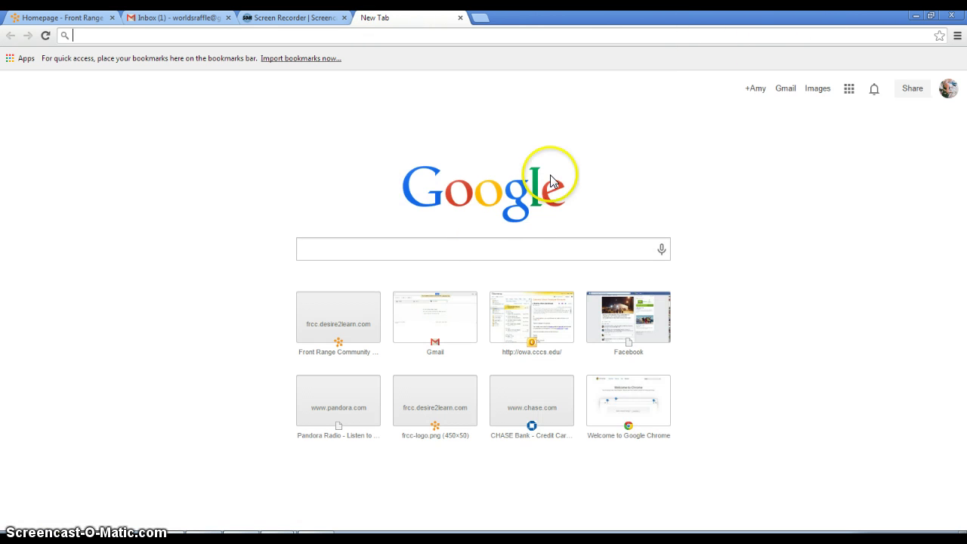
{"action": "left_click", "coordinate": [487, 246]}
{"action": "type", "text": "the guardian"}
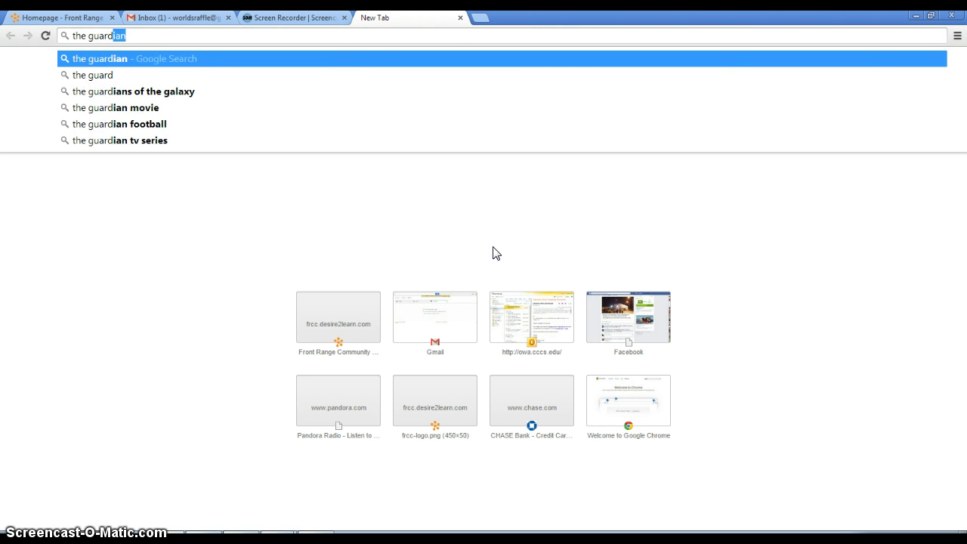
{"action": "key", "text": "Return"}
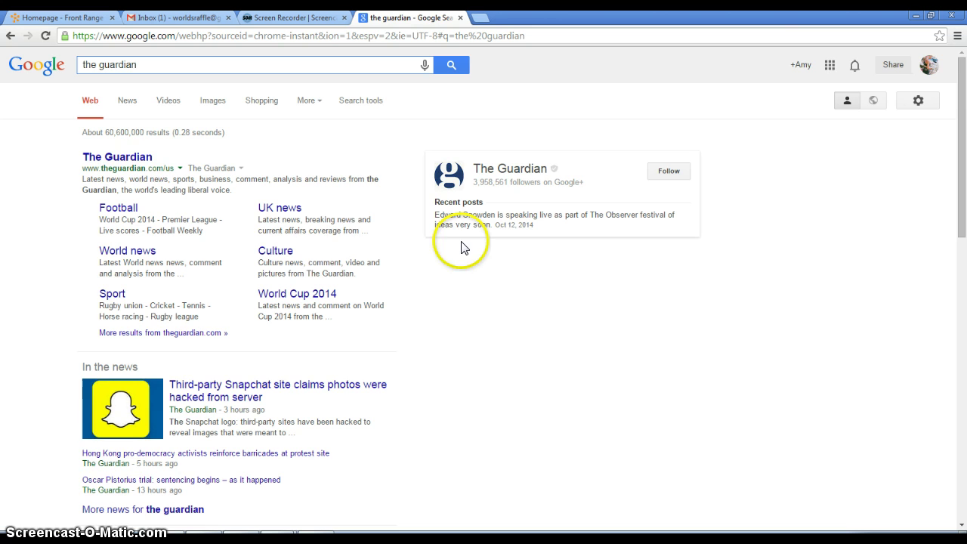
{"action": "left_click", "coordinate": [140, 160]}
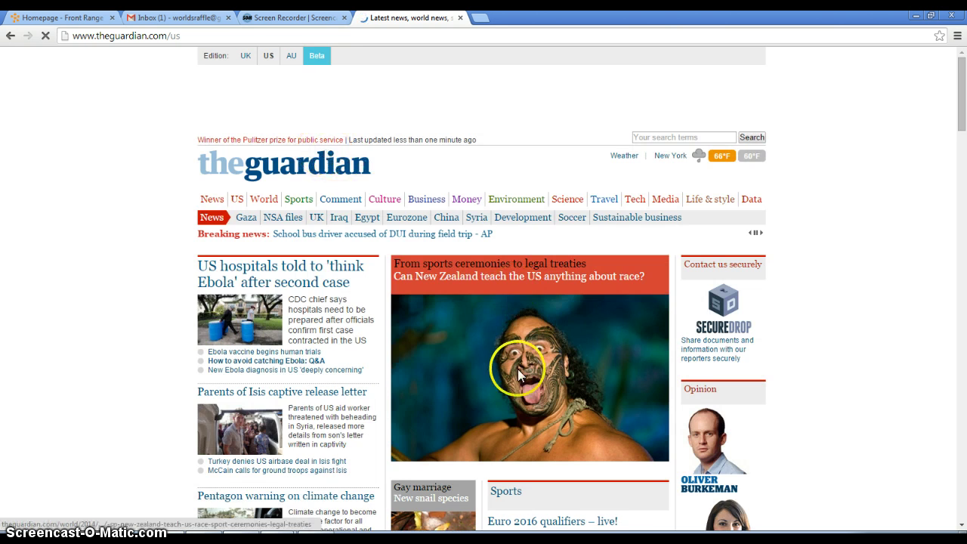
{"action": "scroll", "coordinate": [506, 395], "scroll_direction": "down", "scroll_amount": 10}
{"action": "scroll", "coordinate": [504, 400], "scroll_direction": "down", "scroll_amount": 10}
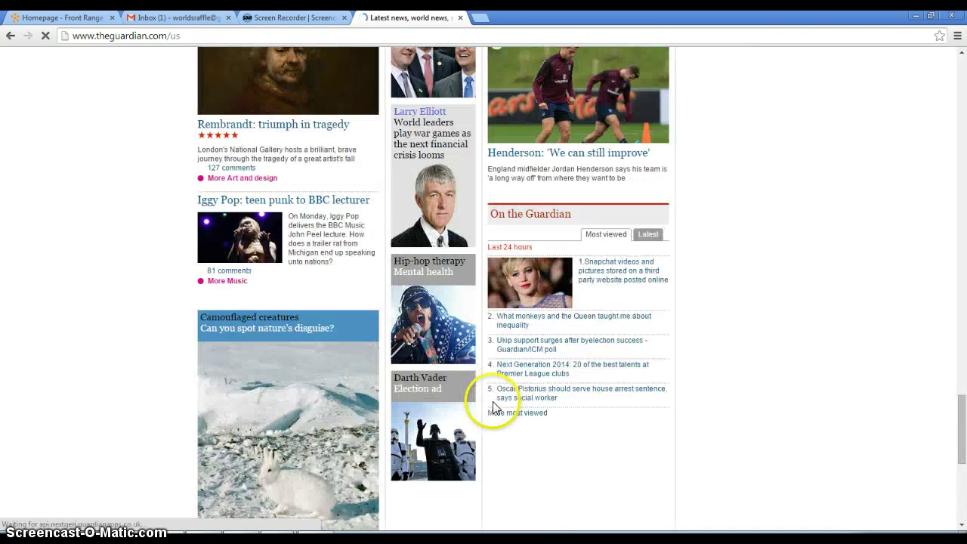
{"action": "scroll", "coordinate": [491, 410], "scroll_direction": "down", "scroll_amount": 5}
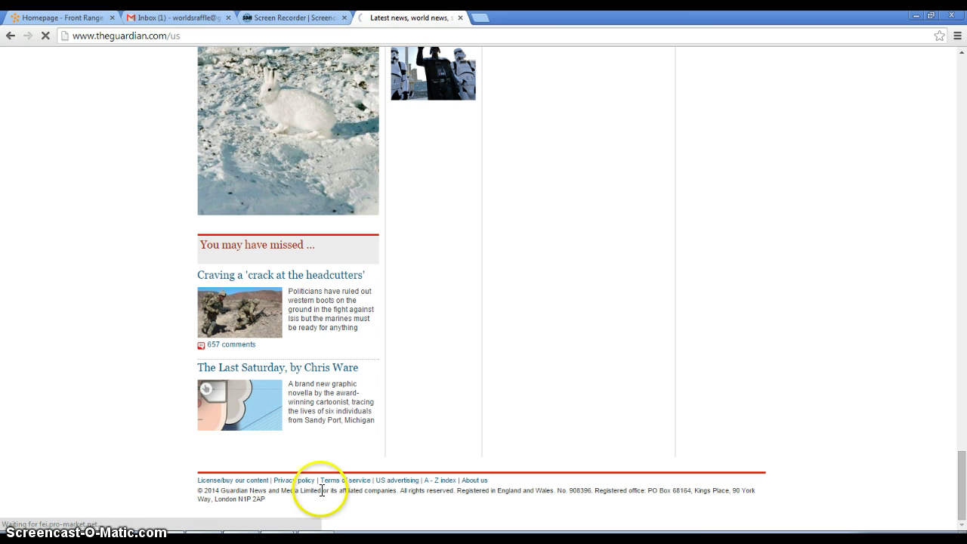
{"action": "left_click", "coordinate": [460, 17]}
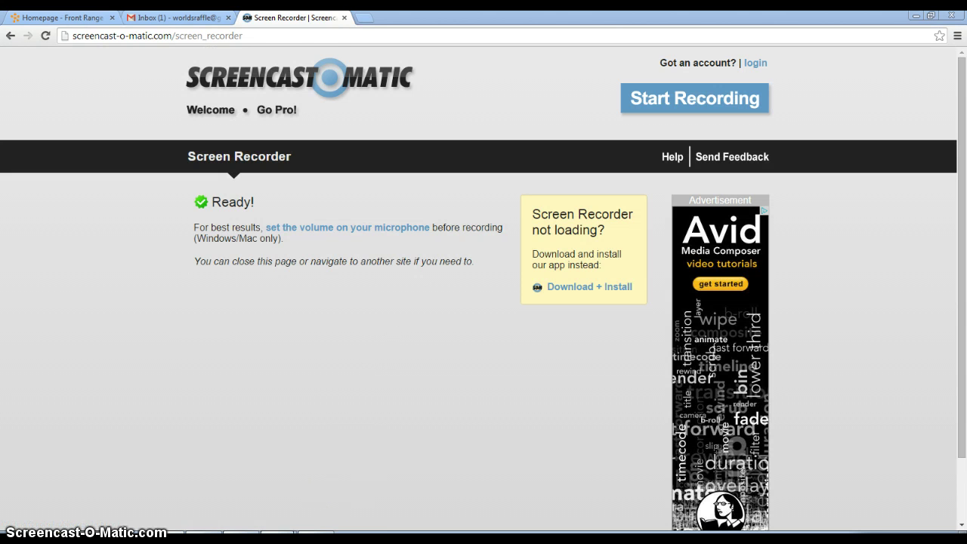
- Back in Word, end the citation with 7 Feb. 2008. Web. 1 Oct. 2014. and select the entry
{"action": "mouse_move", "coordinate": [274, 509]}
{"action": "left_click", "coordinate": [258, 495]}
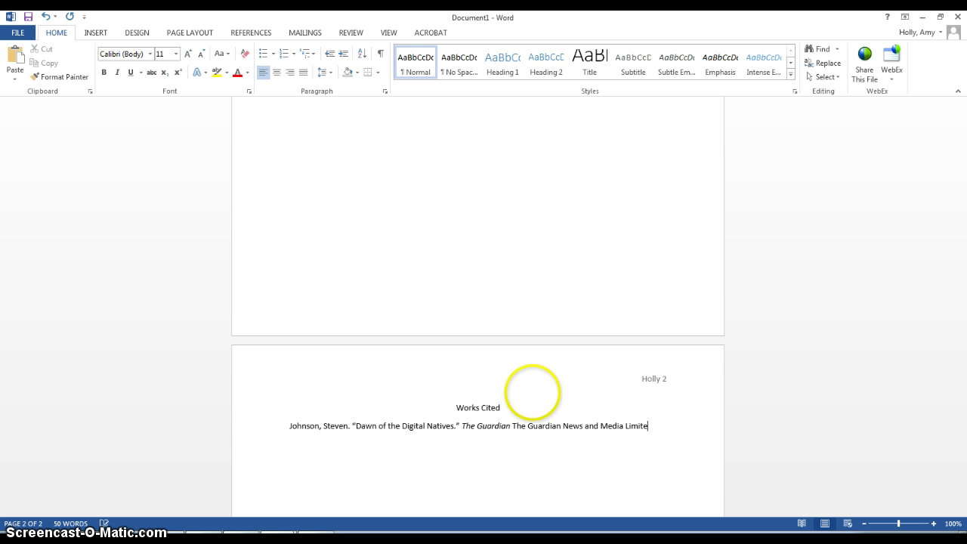
{"action": "scroll", "coordinate": [582, 382], "scroll_direction": "up", "scroll_amount": 10}
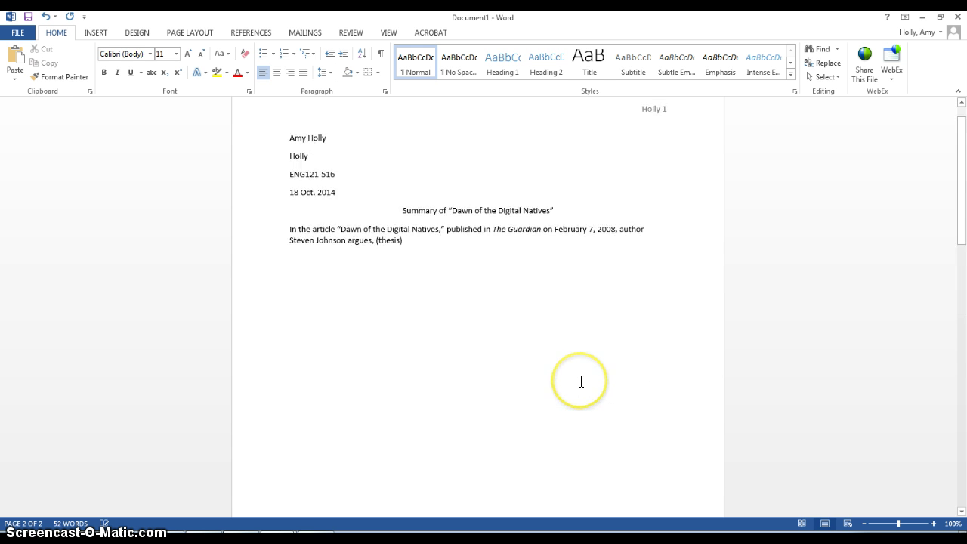
{"action": "scroll", "coordinate": [579, 382], "scroll_direction": "down", "scroll_amount": 10}
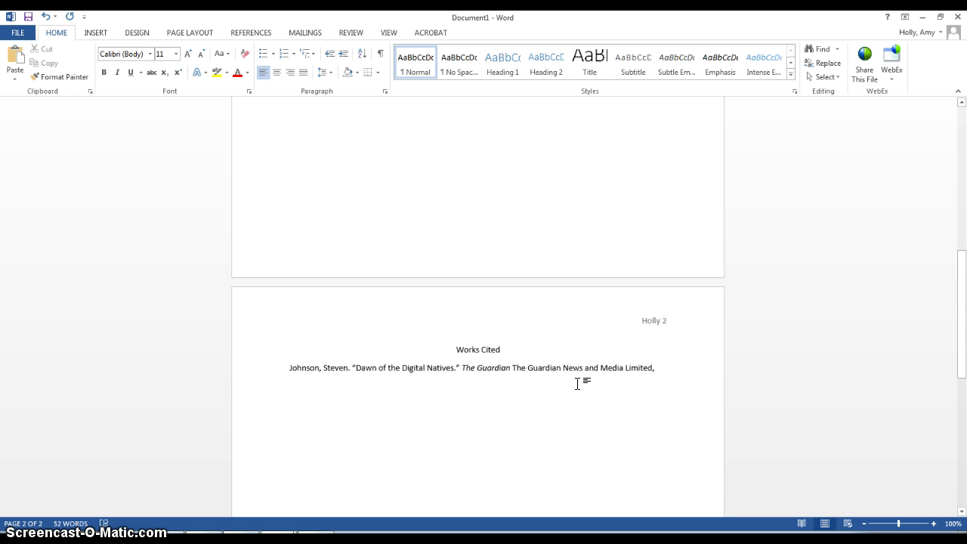
{"action": "type", "text": "Feb. 2008. Web. 1 Oct. 2014."}
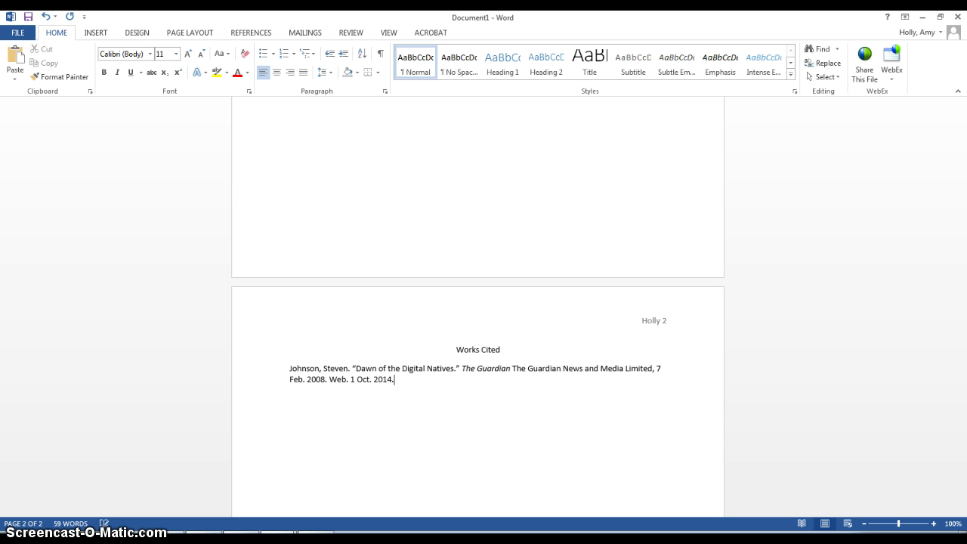
{"action": "triple_click", "coordinate": [338, 369]}
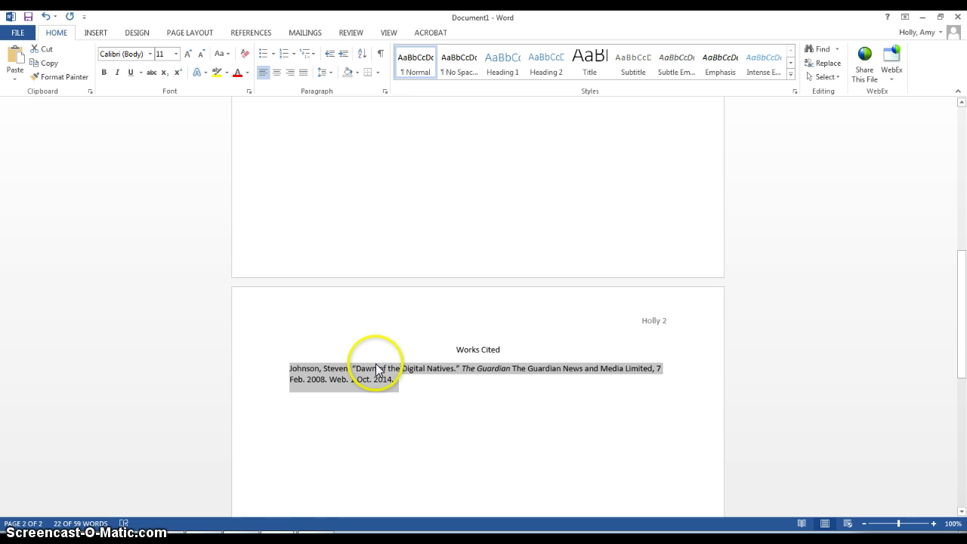
- Give the citation double spacing, a hanging indent, and no space between same-style paragraphs
{"action": "left_click", "coordinate": [386, 92]}
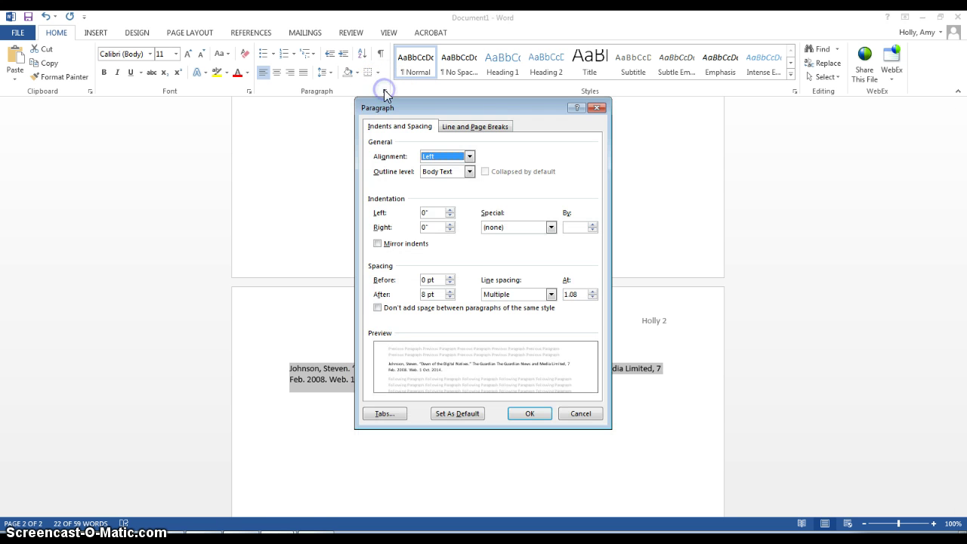
{"action": "left_click", "coordinate": [597, 108]}
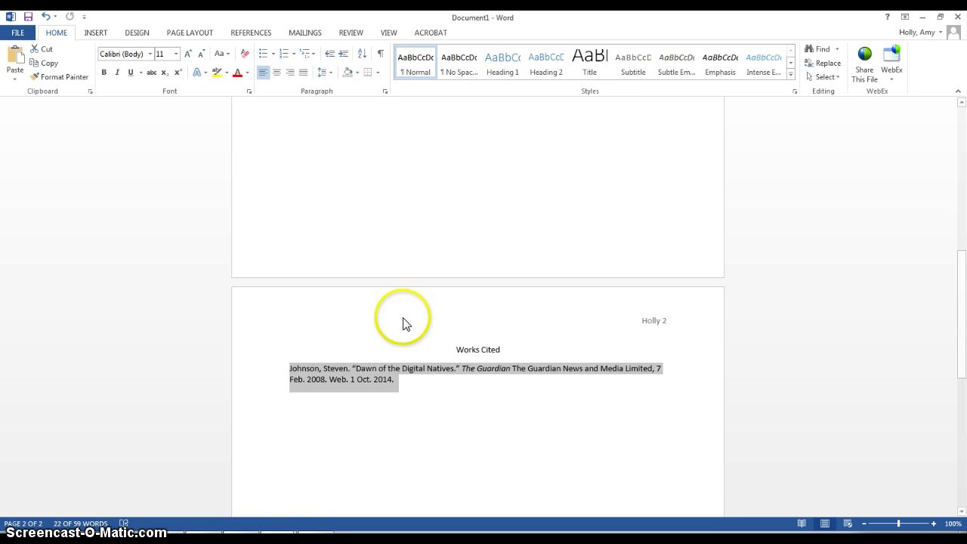
{"action": "right_click", "coordinate": [332, 373]}
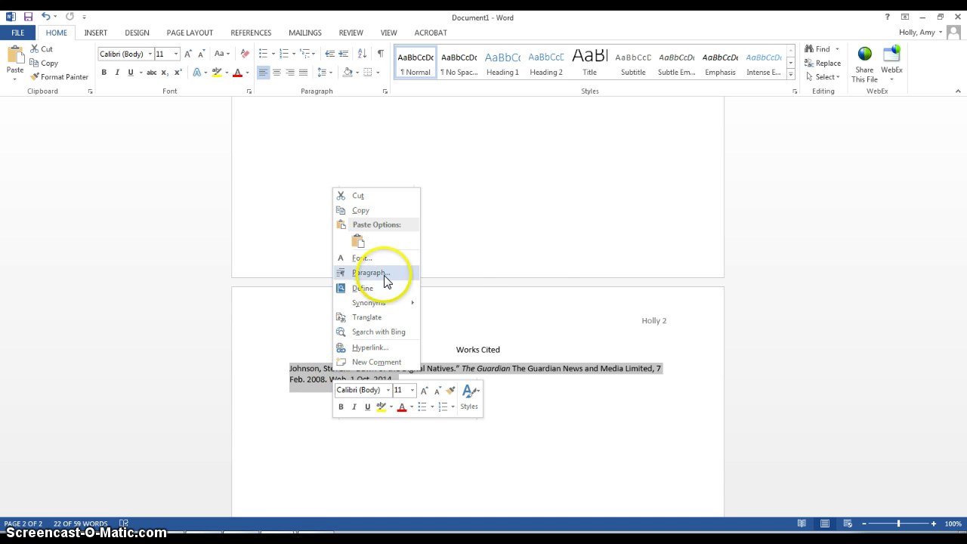
{"action": "left_click", "coordinate": [381, 274]}
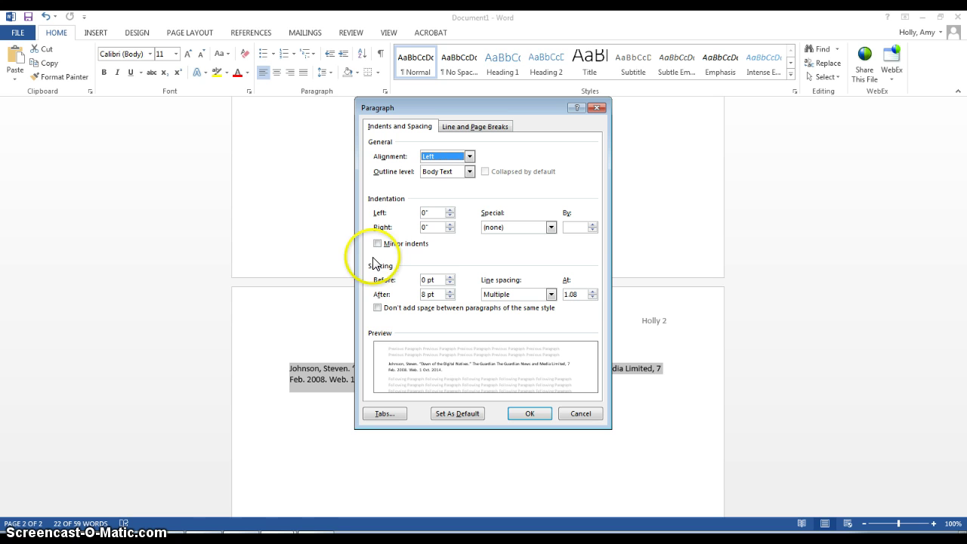
{"action": "left_click", "coordinate": [378, 308]}
{"action": "left_click", "coordinate": [515, 294]}
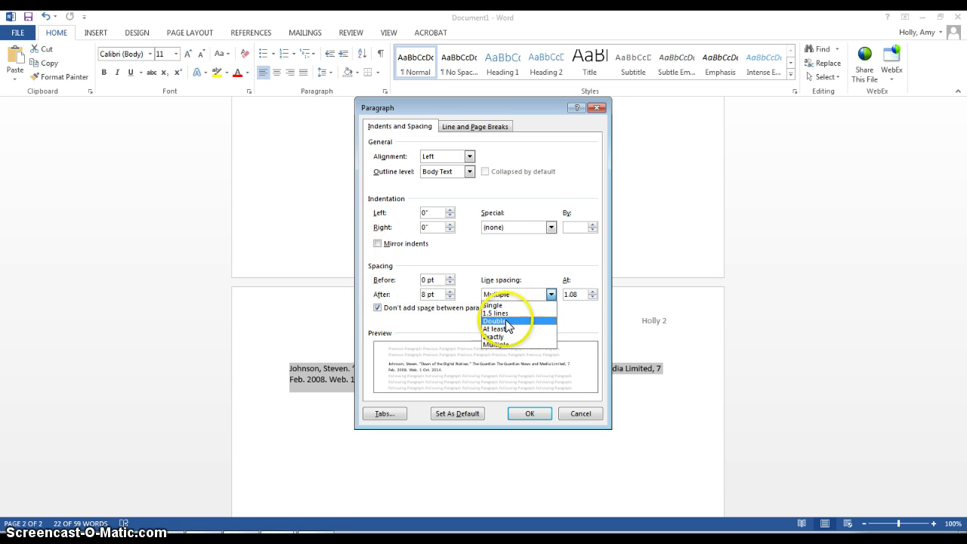
{"action": "left_click", "coordinate": [504, 319]}
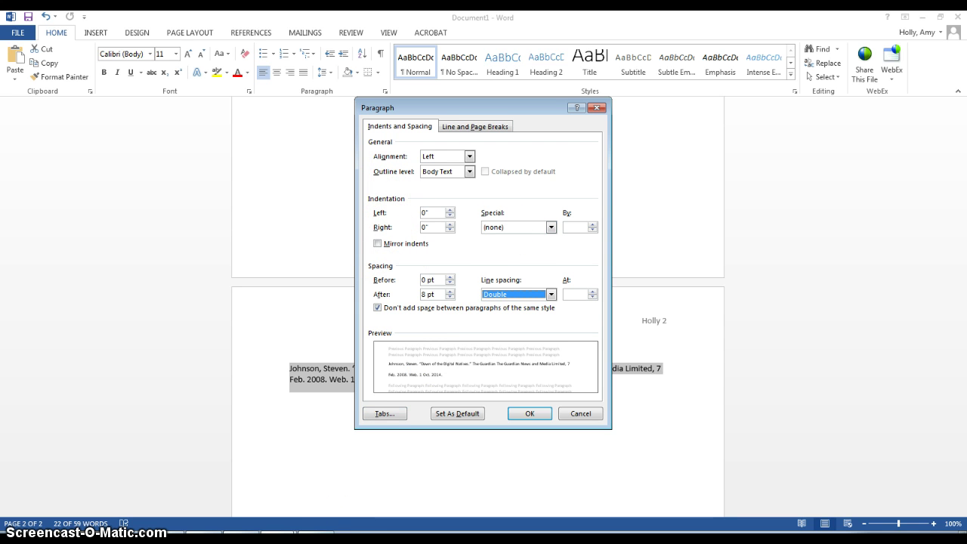
{"action": "left_click", "coordinate": [492, 226]}
{"action": "left_click", "coordinate": [496, 252]}
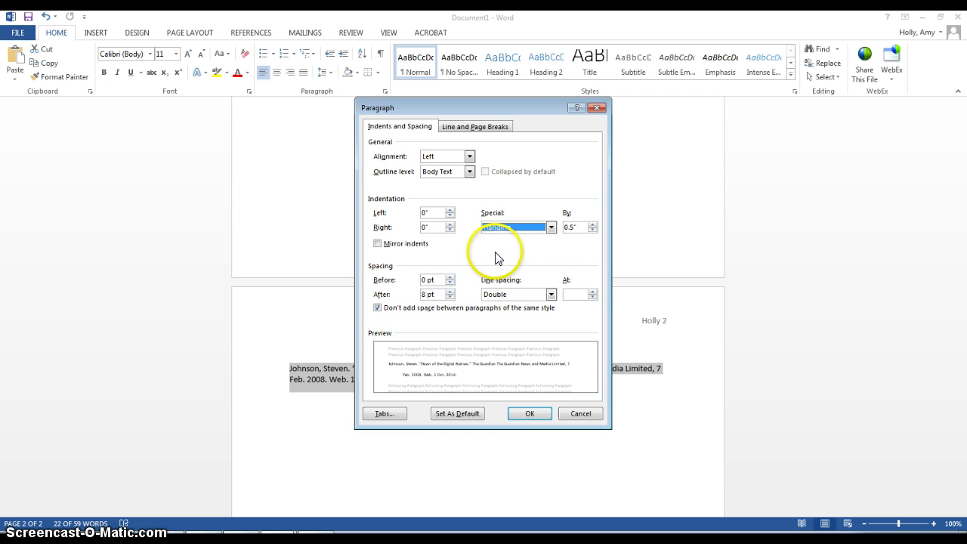
{"action": "left_click", "coordinate": [533, 413]}
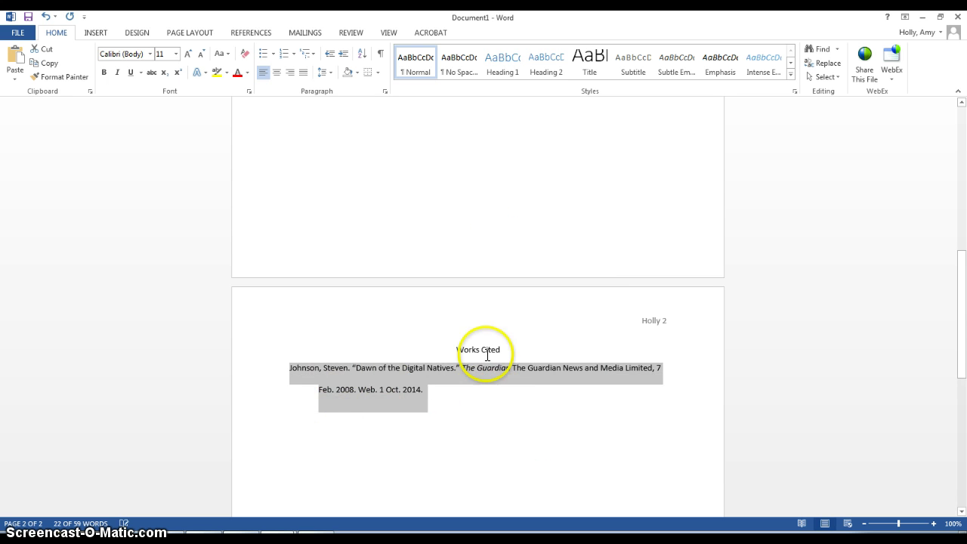
{"action": "left_click", "coordinate": [469, 397]}
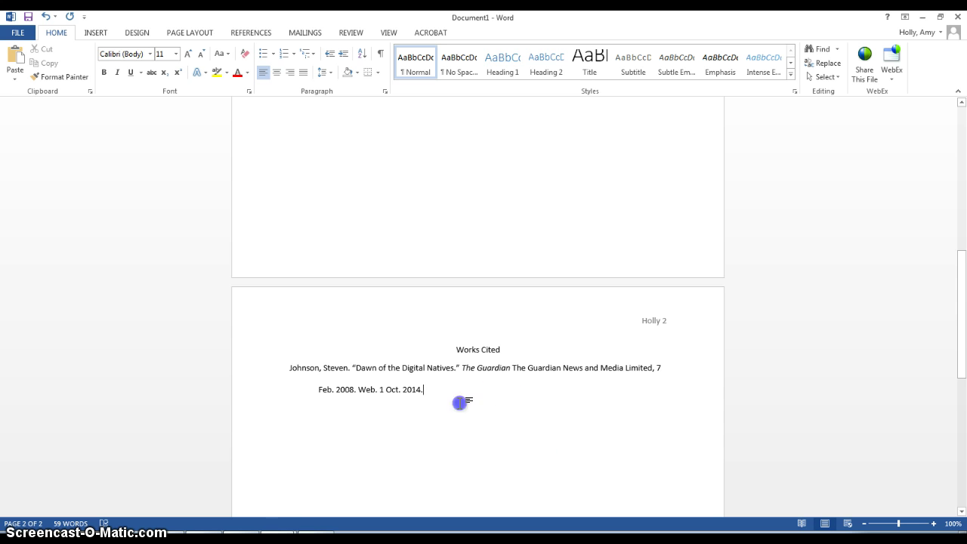
{"action": "key", "text": "ctrl+a"}
- Set the whole document to Times New Roman 12 with double line spacing
{"action": "left_click", "coordinate": [141, 53]}
{"action": "type", "text": "T"}
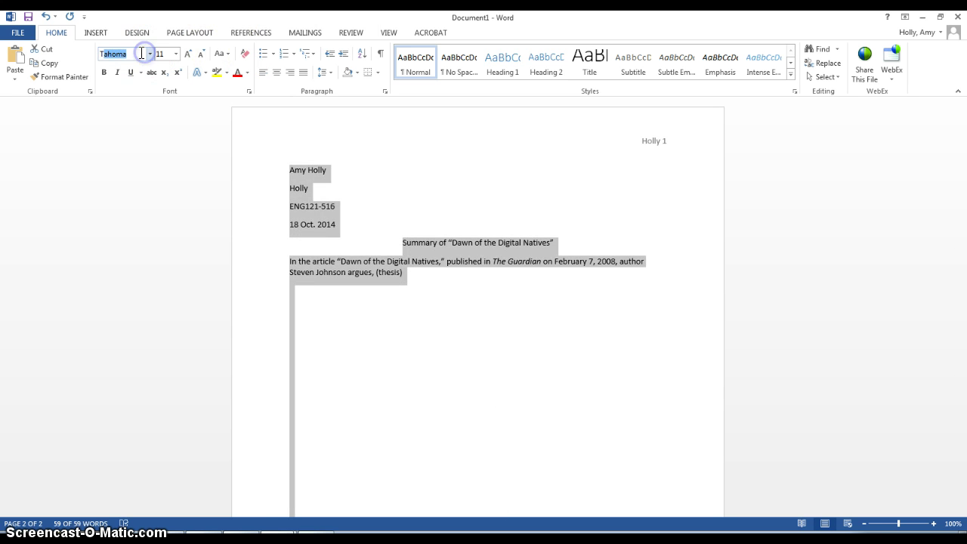
{"action": "left_click", "coordinate": [162, 54]}
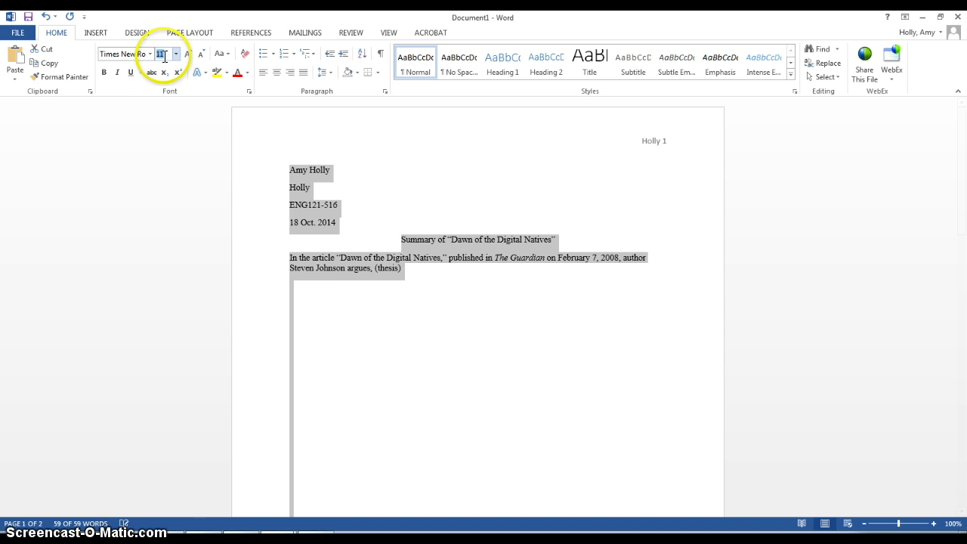
{"action": "key", "text": "Return"}
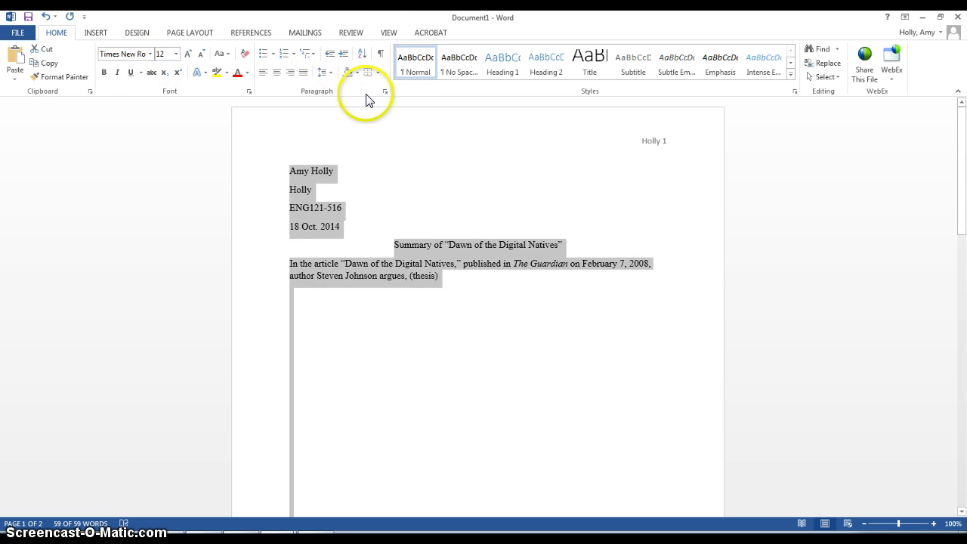
{"action": "left_click", "coordinate": [386, 91]}
{"action": "left_click", "coordinate": [494, 294]}
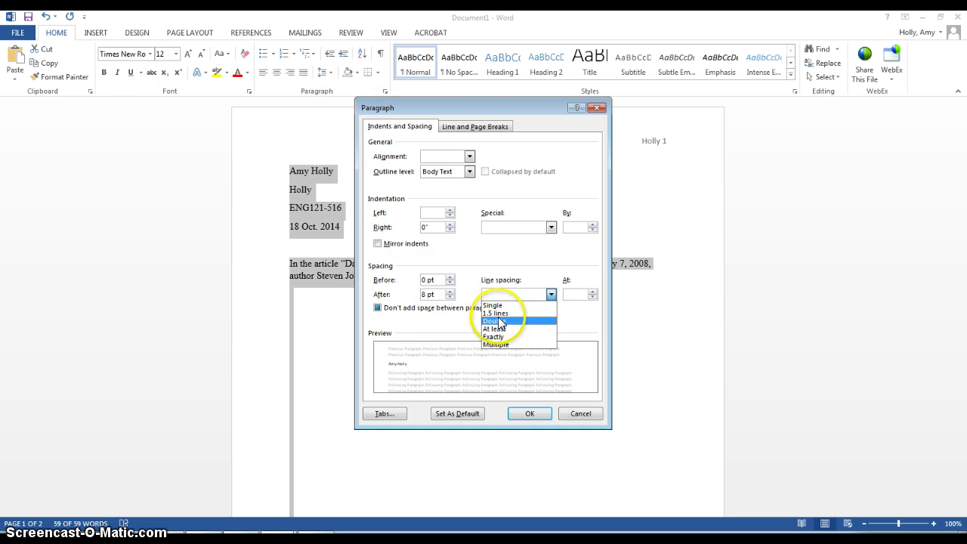
{"action": "left_click", "coordinate": [481, 312]}
{"action": "left_click", "coordinate": [529, 413]}
{"action": "left_click", "coordinate": [448, 330]}
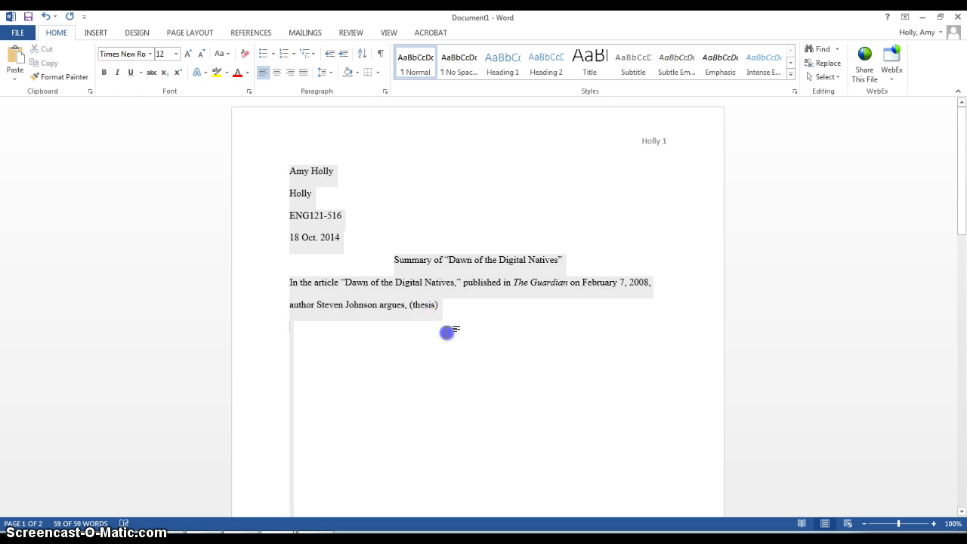
- Delete the blank lines above the Works Cited heading
{"action": "scroll", "coordinate": [519, 265], "scroll_direction": "down", "scroll_amount": 5}
{"action": "scroll", "coordinate": [519, 265], "scroll_direction": "down", "scroll_amount": 10}
{"action": "left_click_drag", "start_coordinate": [518, 141], "coordinate": [519, 234]}
{"action": "key", "text": "Delete"}
{"action": "scroll", "coordinate": [518, 226], "scroll_direction": "up", "scroll_amount": 3}
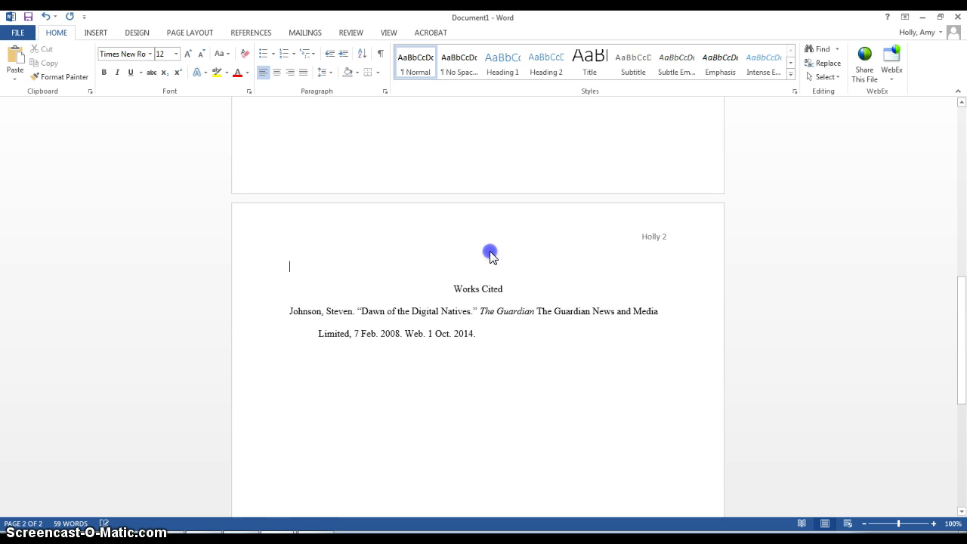
{"action": "key", "text": "Delete"}
{"action": "scroll", "coordinate": [457, 241], "scroll_direction": "up", "scroll_amount": 15}
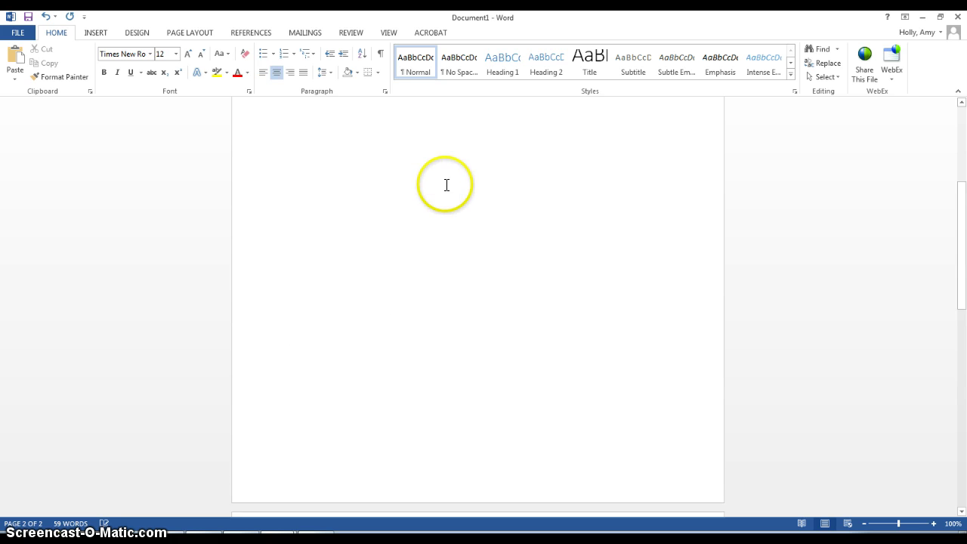
{"action": "left_click", "coordinate": [422, 231]}
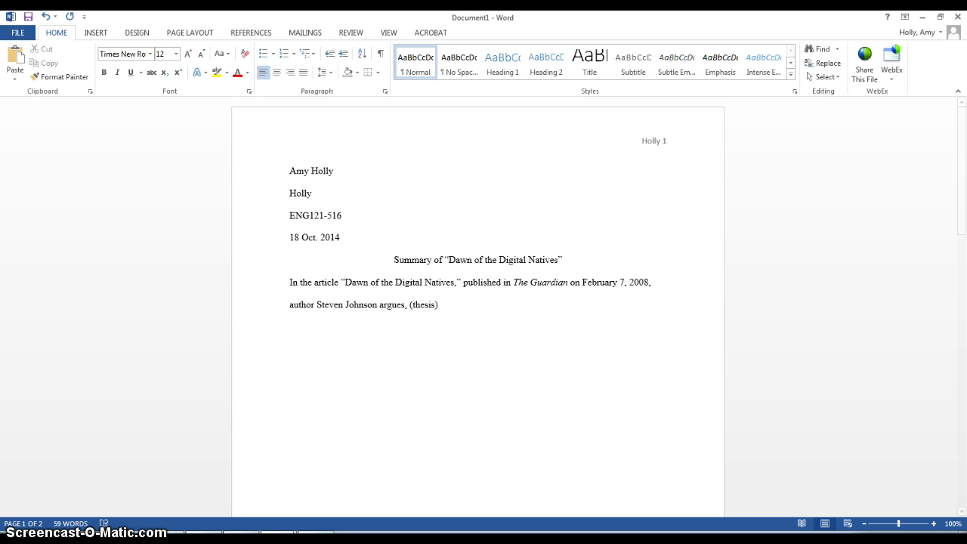